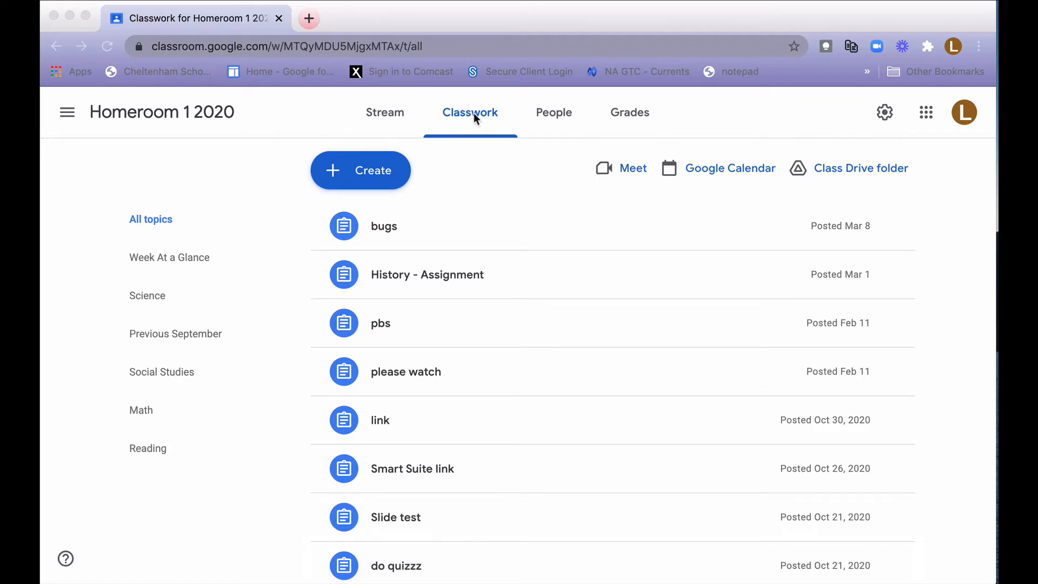
Create a new assignment titled "Rubic Test" in the Homeroom 1 2020 classwork.
click(334, 174)
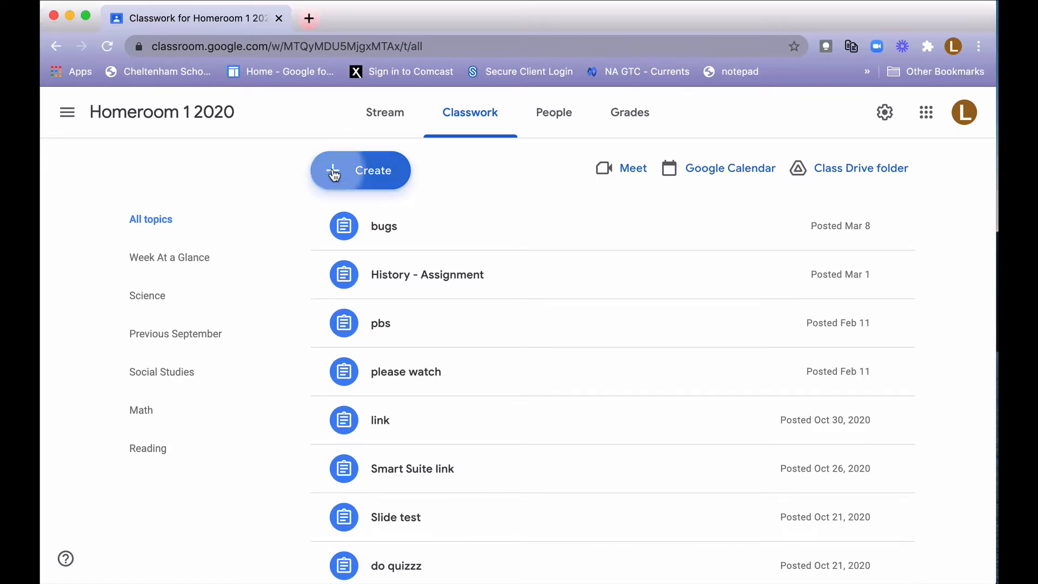
click(371, 231)
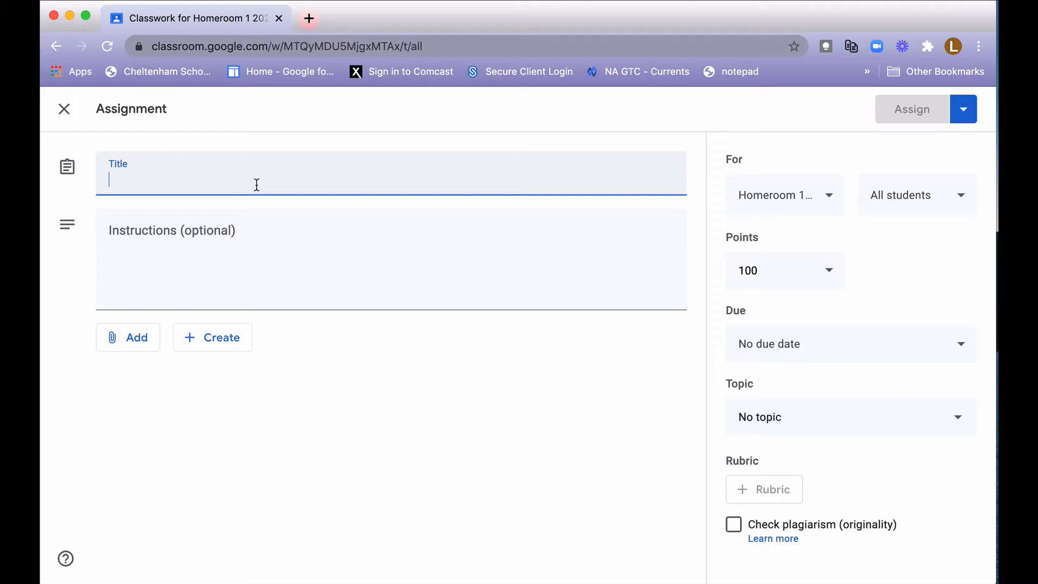
text(Ru)
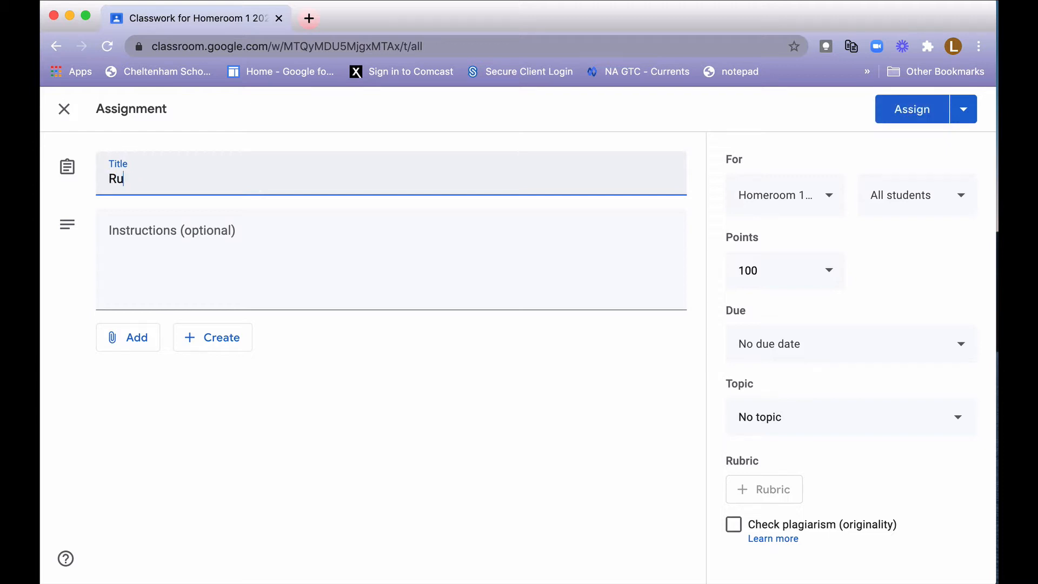
text(bic Test)
Create a Google Docs attachment for the assignment and name the document "Testing Rubrics".
click(213, 337)
click(218, 361)
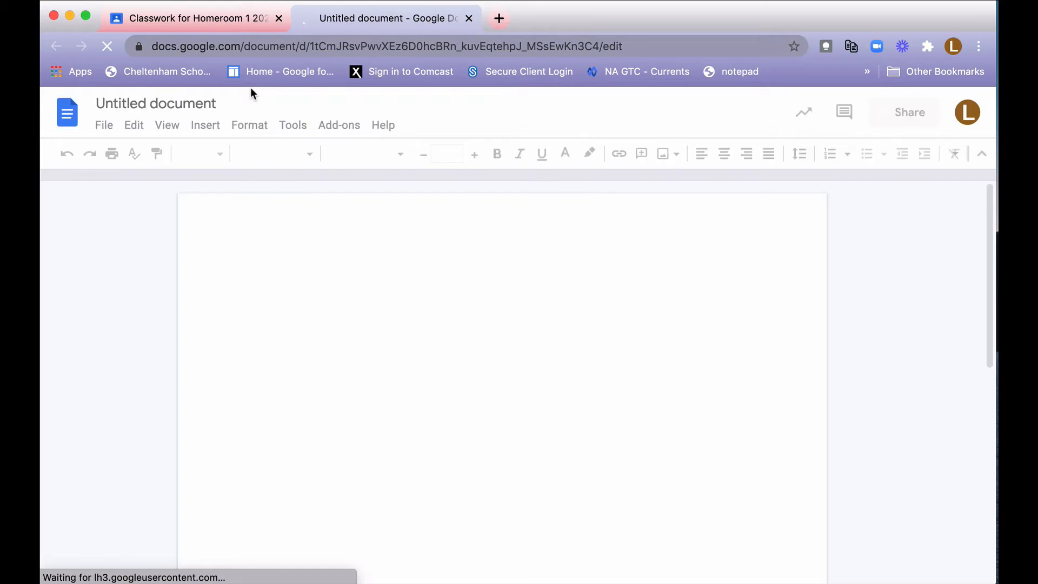
click(190, 103)
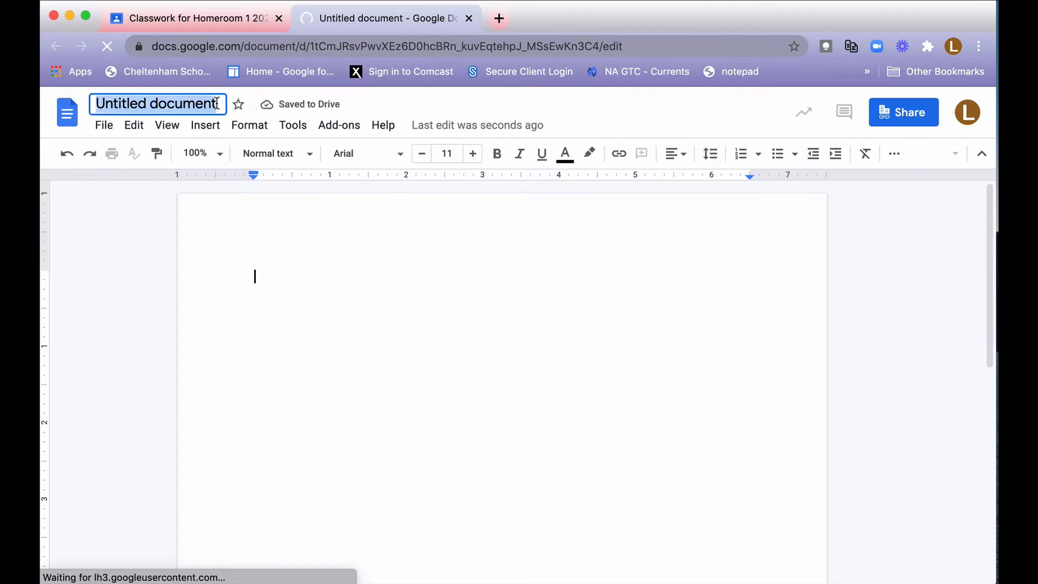
click(217, 103)
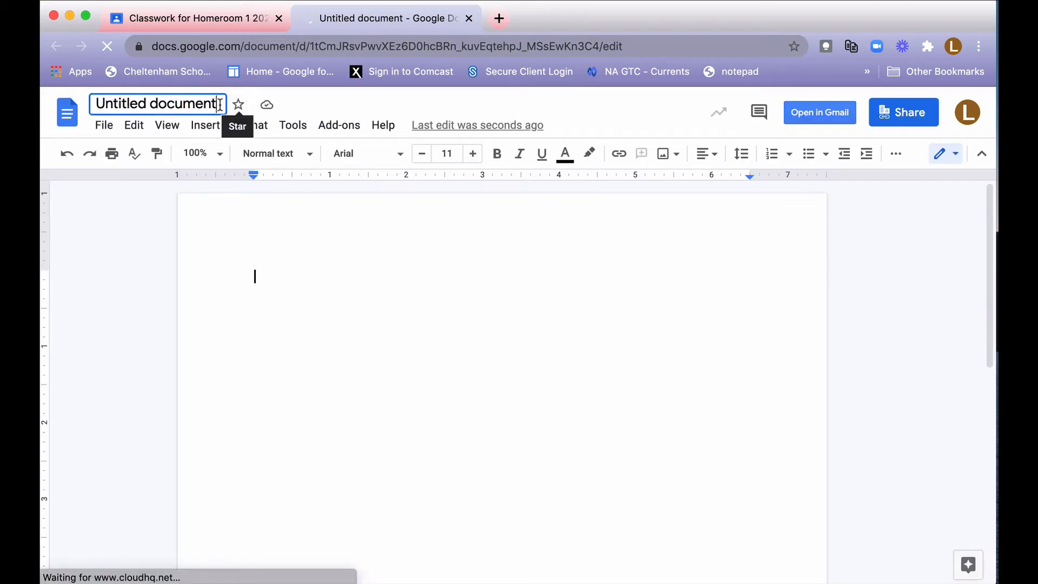
drag(218, 104, 64, 104)
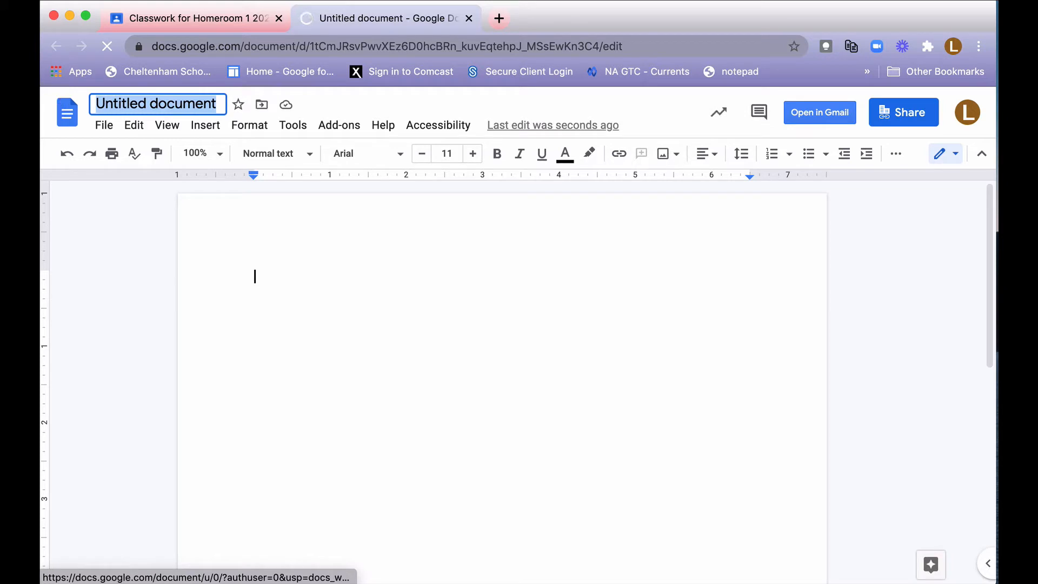
text(Testing Ru)
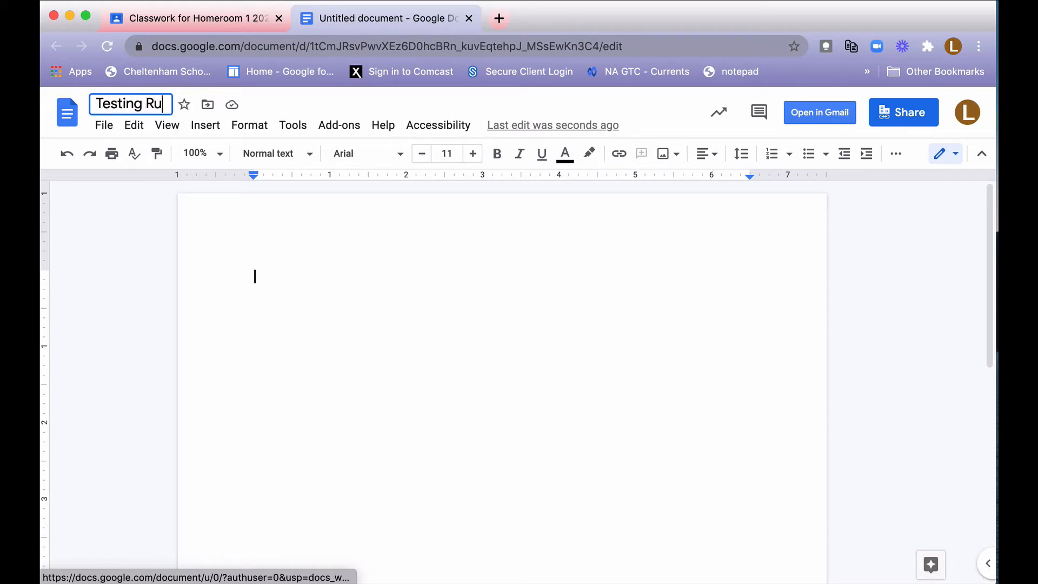
text(brics)
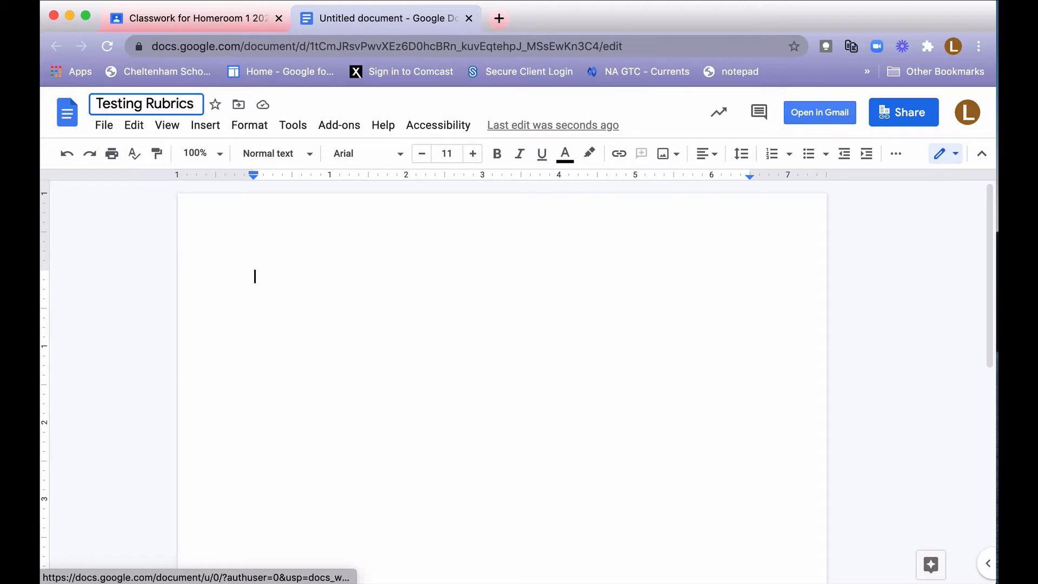
click(95, 134)
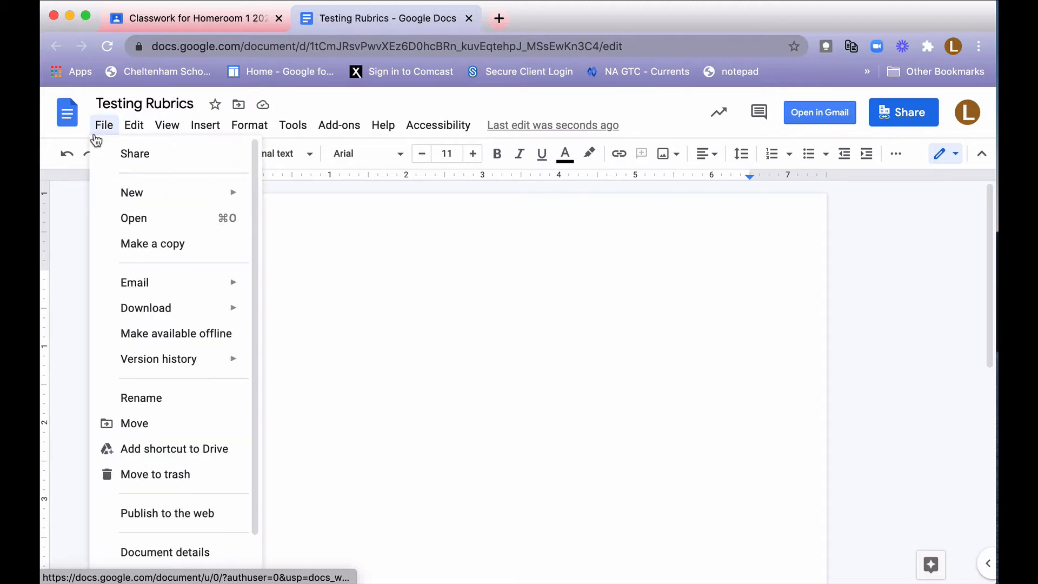
double_click(358, 304)
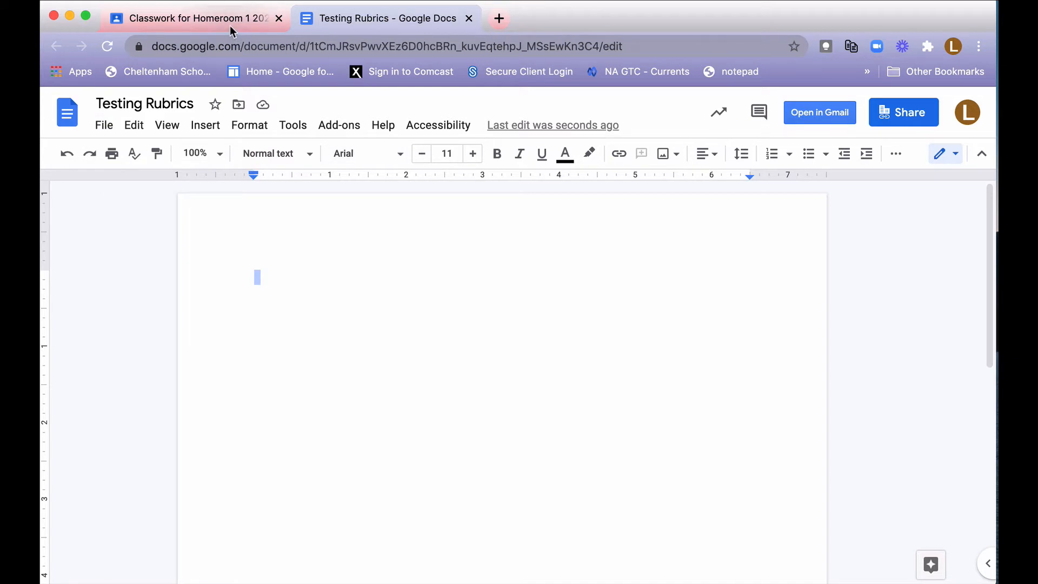
Return to the assignment and set the attached document to make a copy for each student.
click(230, 27)
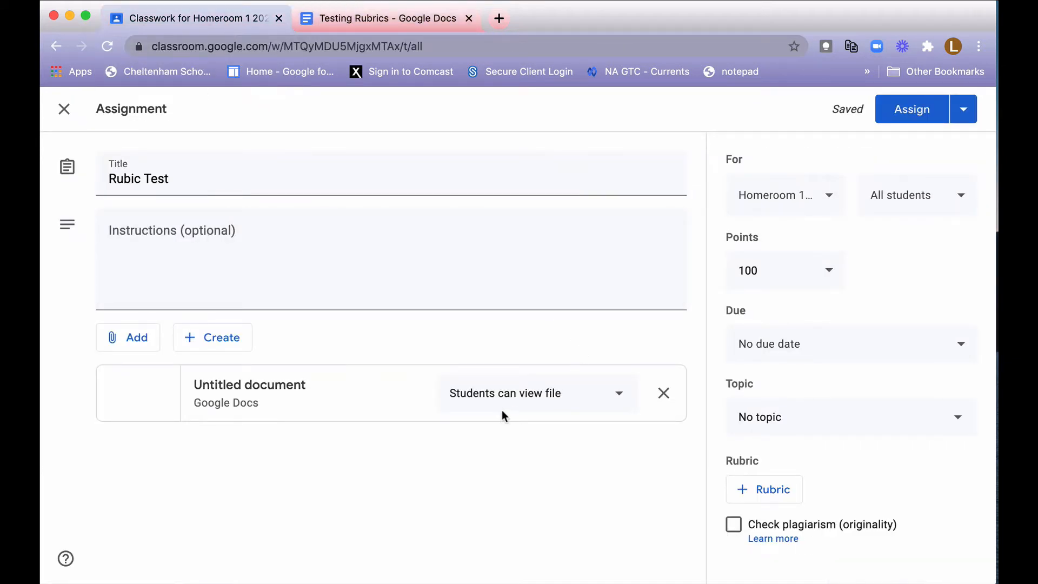
click(615, 400)
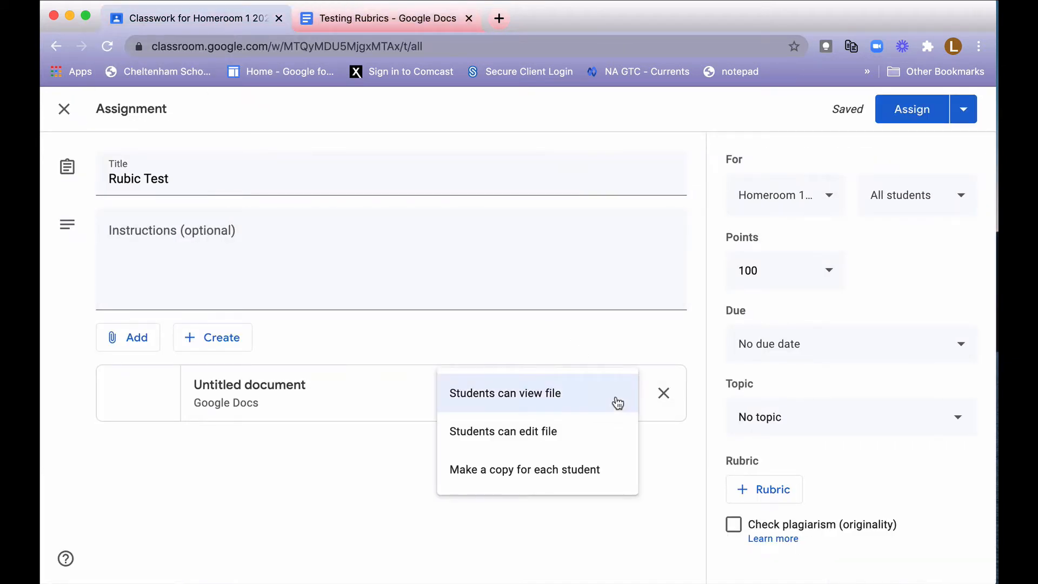
click(588, 489)
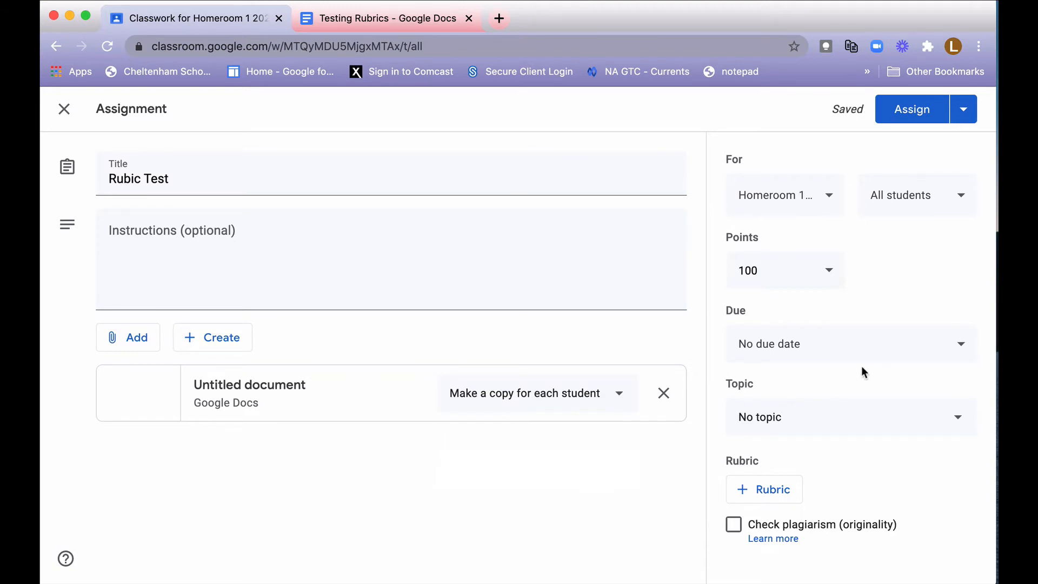
Create a rubric for the assignment with a first criterion titled "Sentances" and described as "Check structure".
click(764, 488)
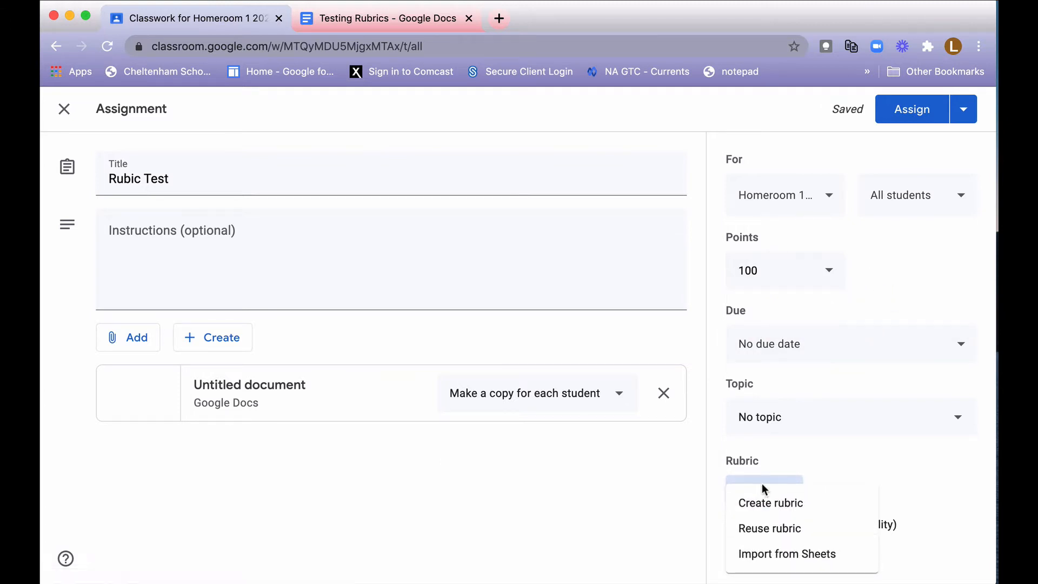
click(816, 516)
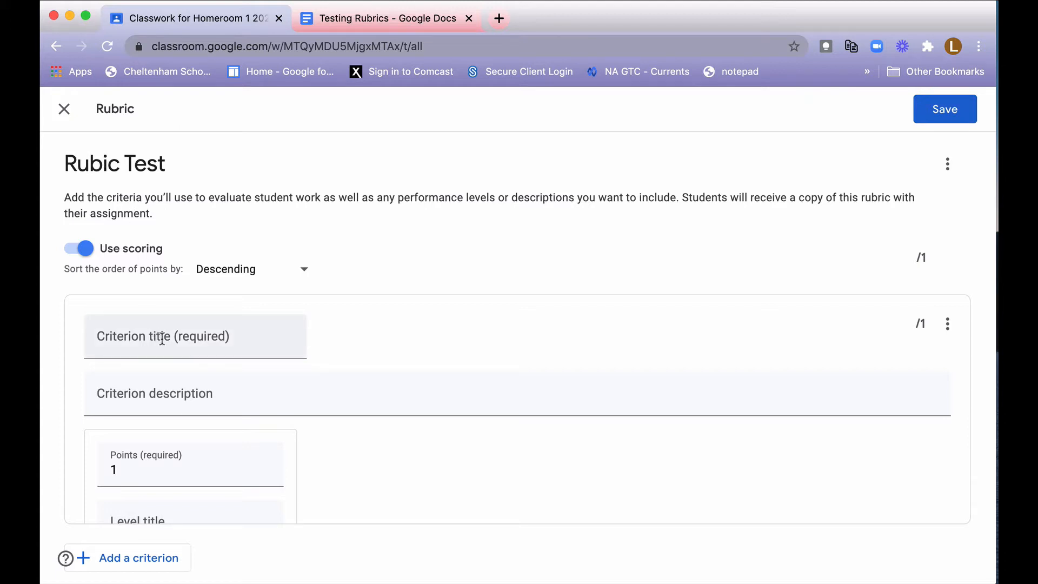
click(217, 338)
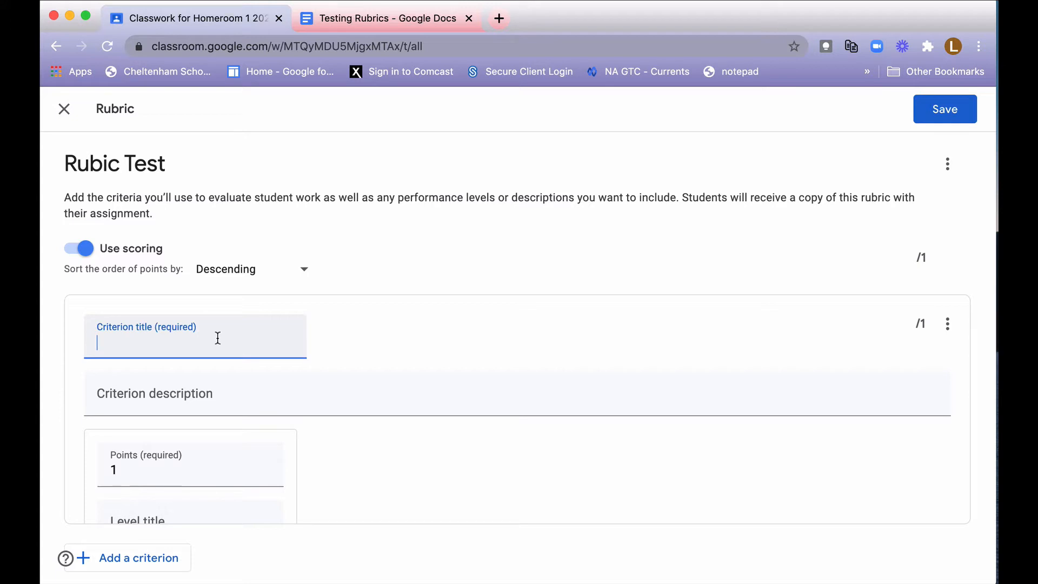
text(Sentances)
click(239, 387)
text(Check structure)
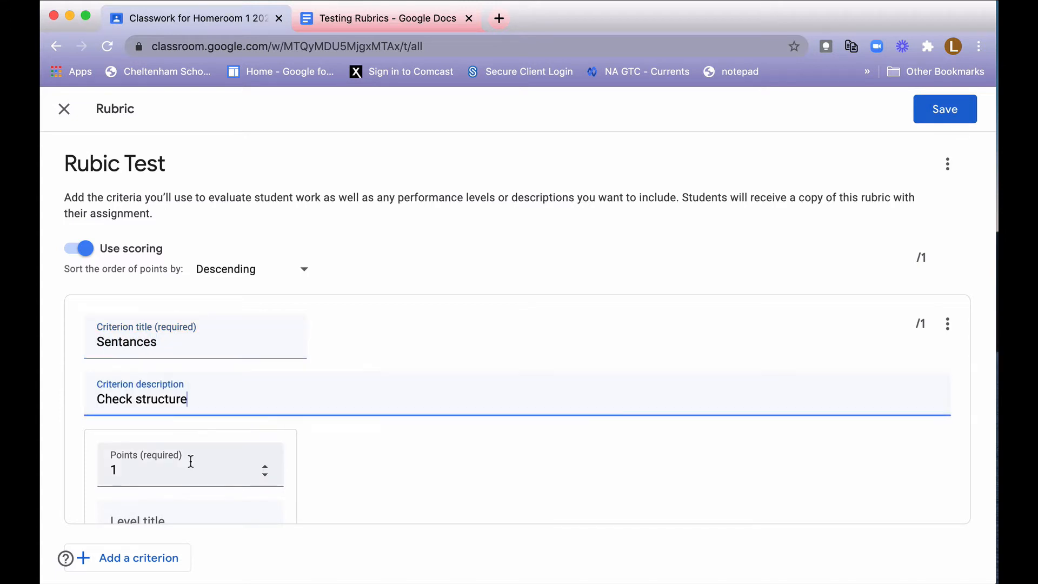
Set the first level of the Sentances criterion to 10 points with the title "All correct".
click(189, 463)
scroll(187, 467, down, 2)
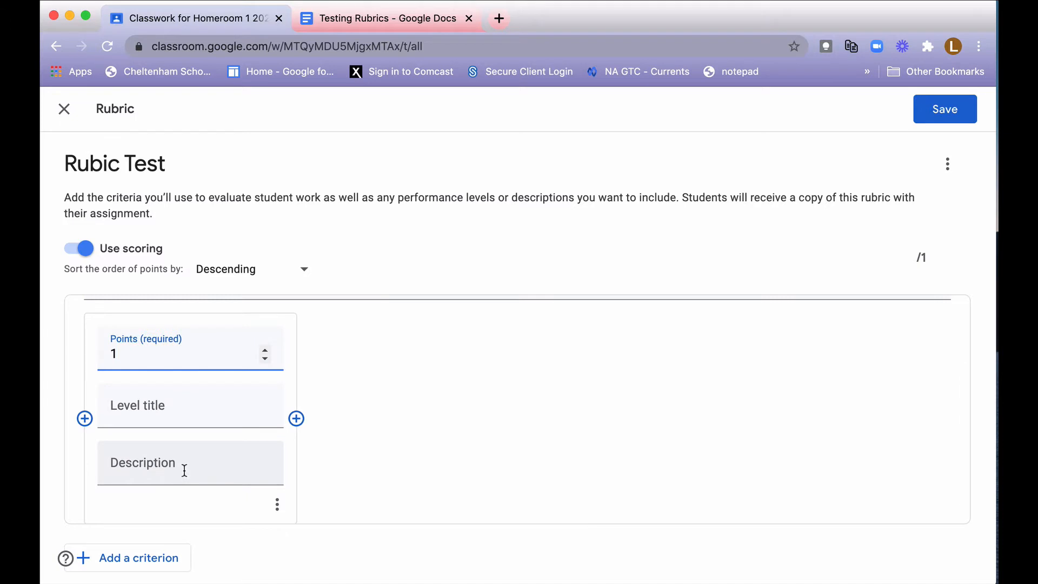
text(10)
click(180, 414)
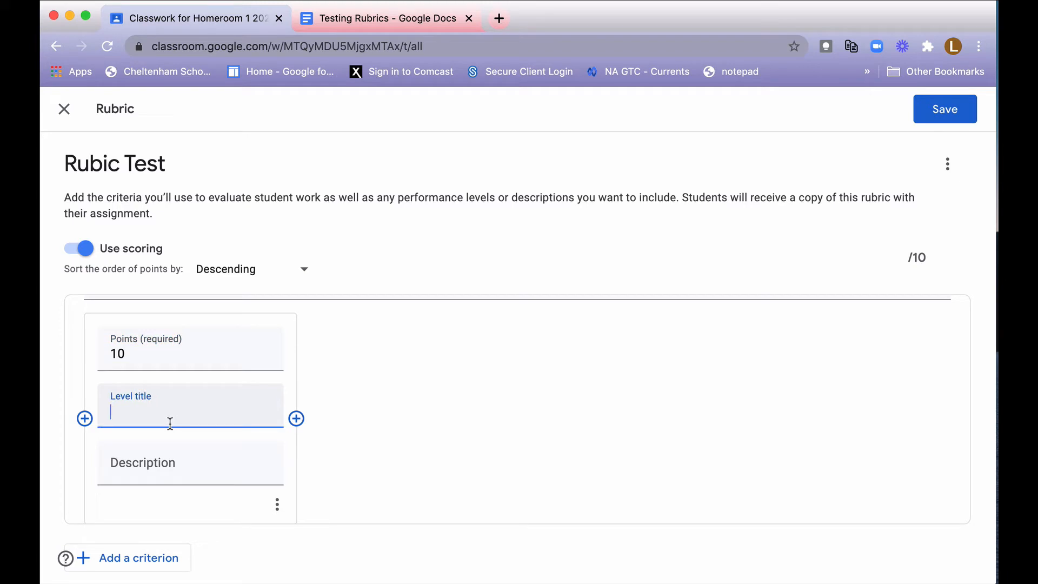
text(All correct)
Add a second level to the Sentances criterion worth 5 points, titled "at least 5 correct".
click(296, 418)
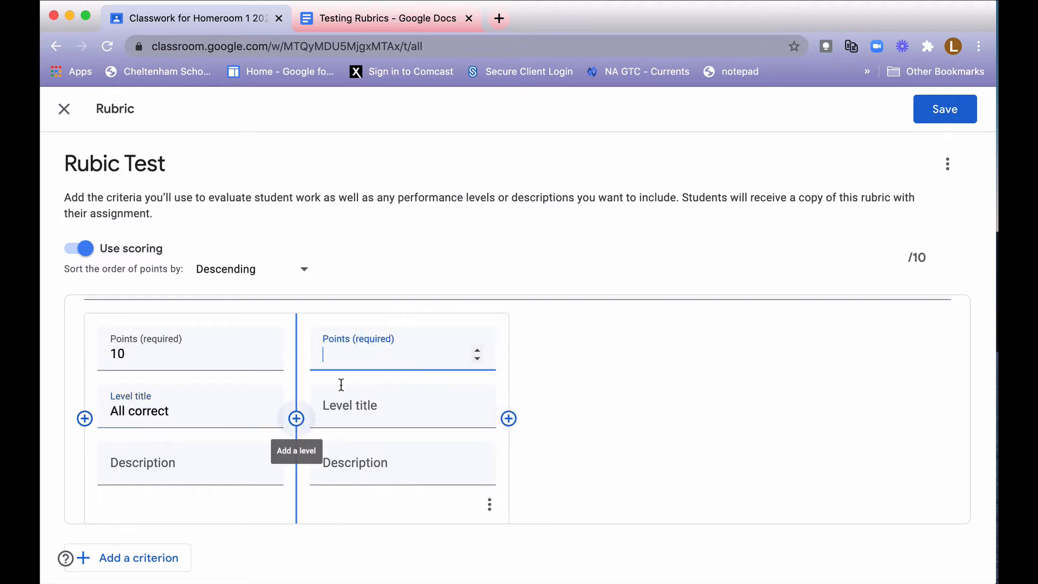
text(5)
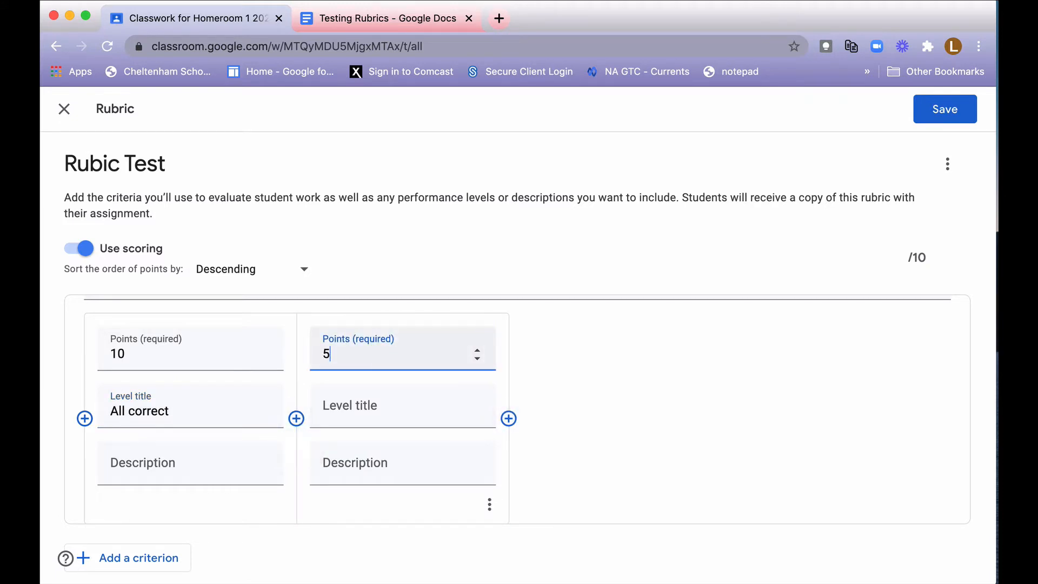
click(382, 414)
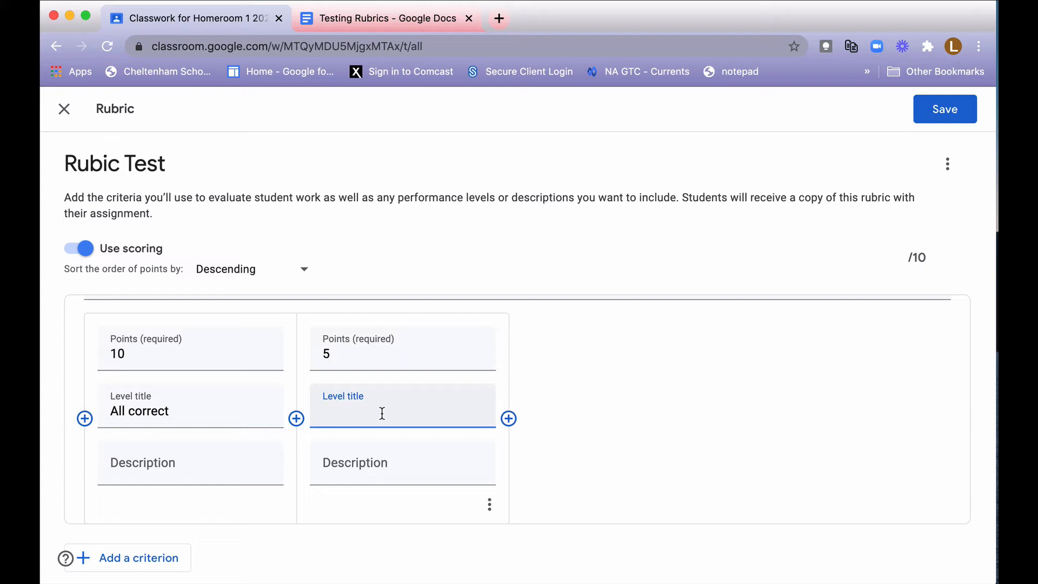
text(5)
key(BackSpace)
text(at Ikea)
key(BackSpace)
key(BackSpace)
key(BackSpace)
text(east 5 correct)
Add a third level to the Sentances criterion worth 0 points, titled "none are correct".
click(508, 417)
click(588, 357)
text(0)
click(588, 408)
text(nio)
key(BackSpace)
key(BackSpace)
text(one are correct)
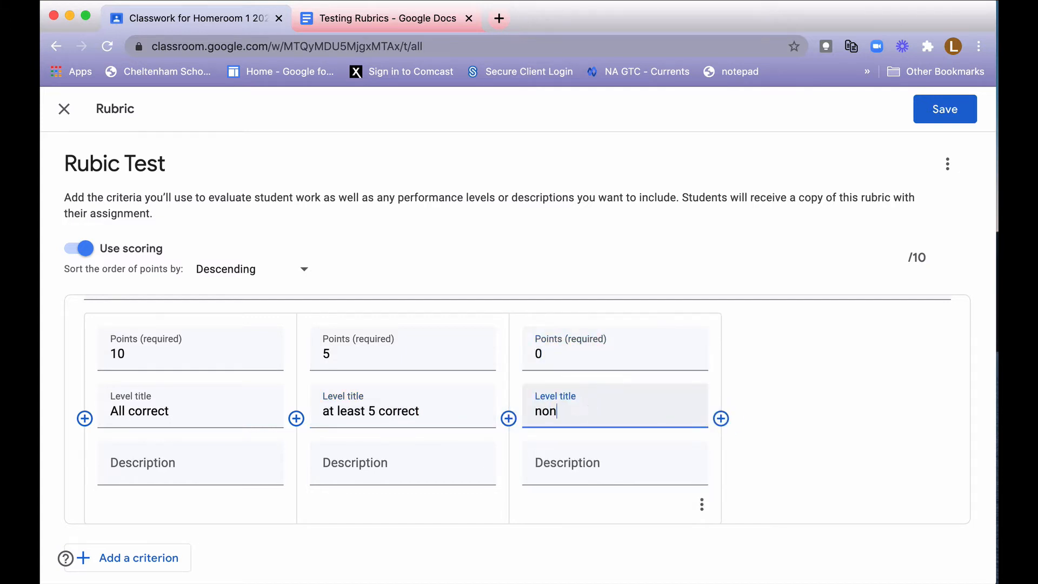
Add a second criterion titled "Spelling" with the description "Check spelling wor".
click(122, 559)
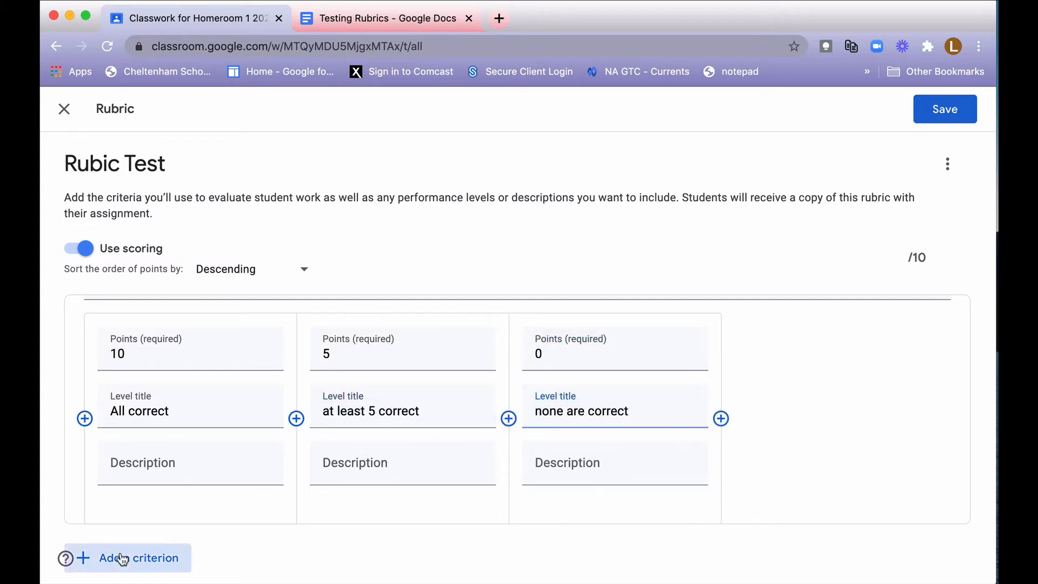
text(Spelling)
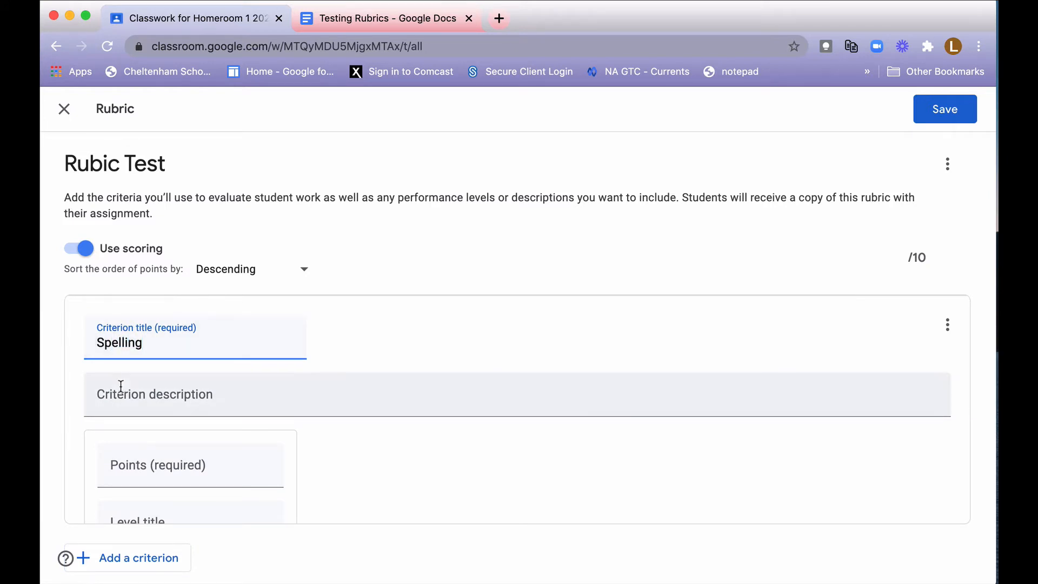
click(133, 398)
text(C he)
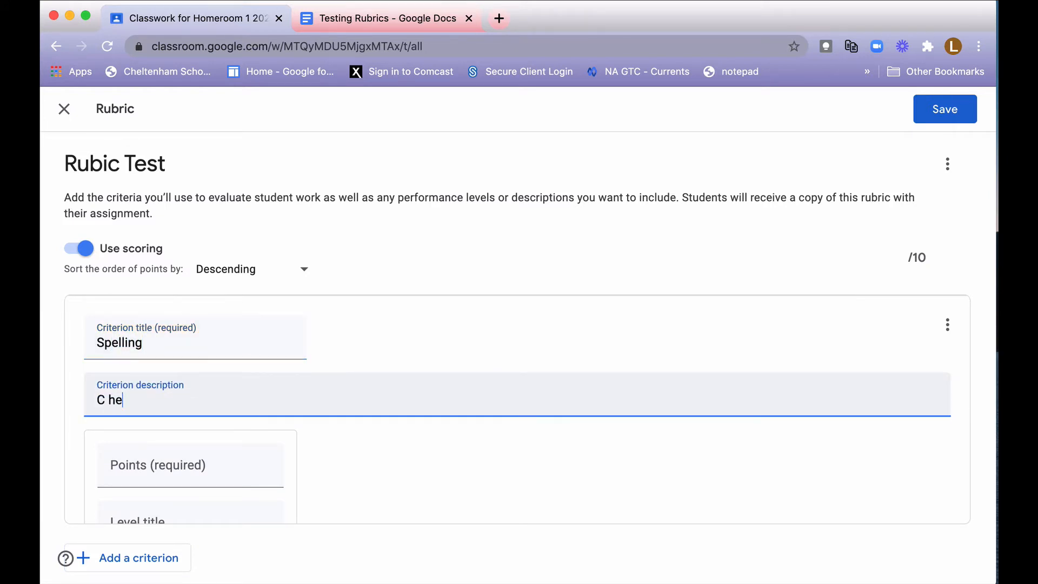
text(ck spelling)
click(105, 400)
key(BackSpace)
click(208, 405)
text(wor)
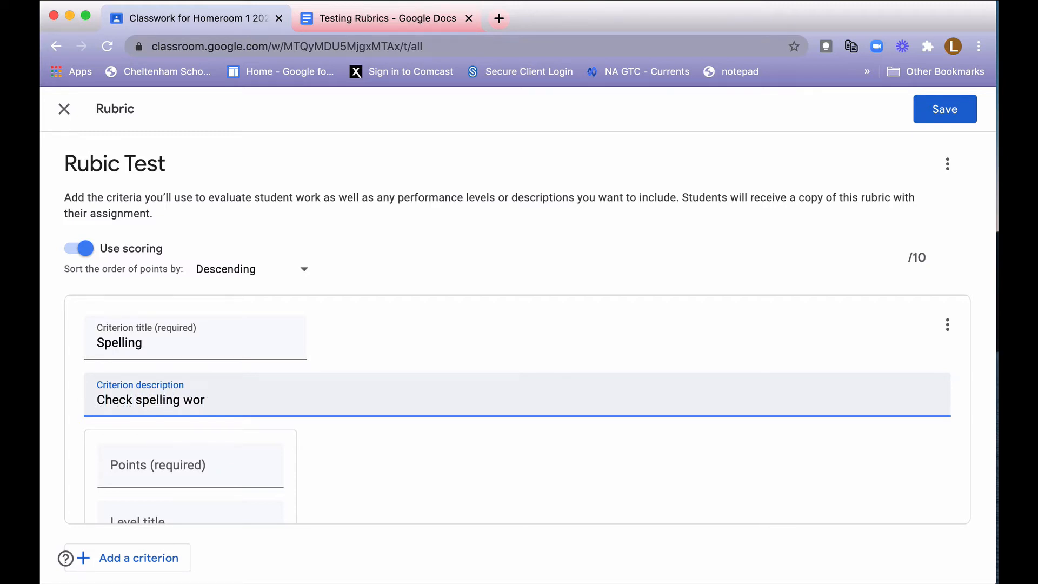
Set the first level of the Spelling criterion to 10 points with the title "all correct".
key(Tab)
text(10)
click(169, 405)
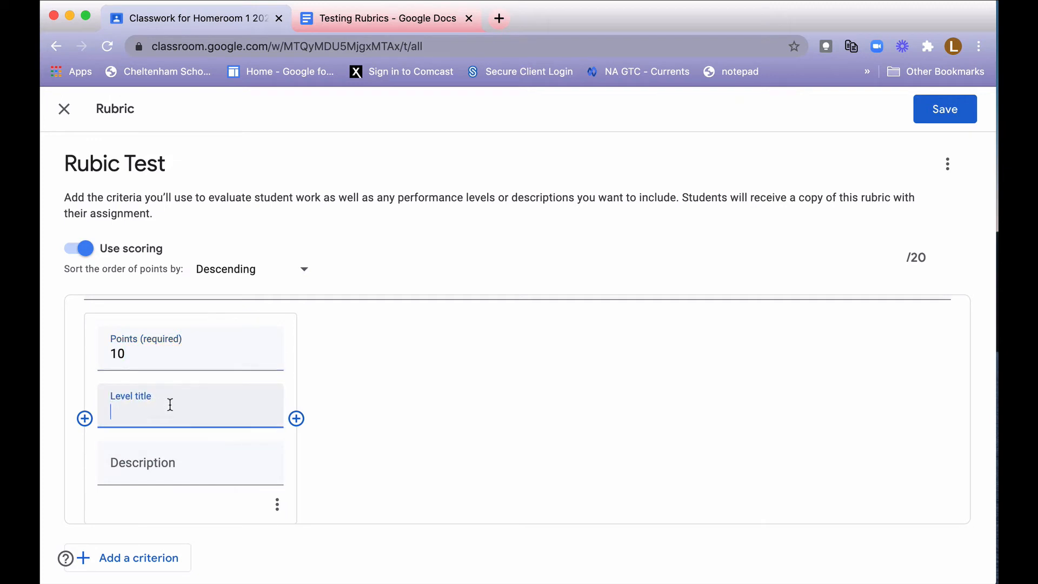
text(all correc t)
key(BackSpace)
key(BackSpace)
text(t)
Add a second level to the Spelling criterion worth 5 points, titled "5-10 mistakes".
click(296, 418)
text(5)
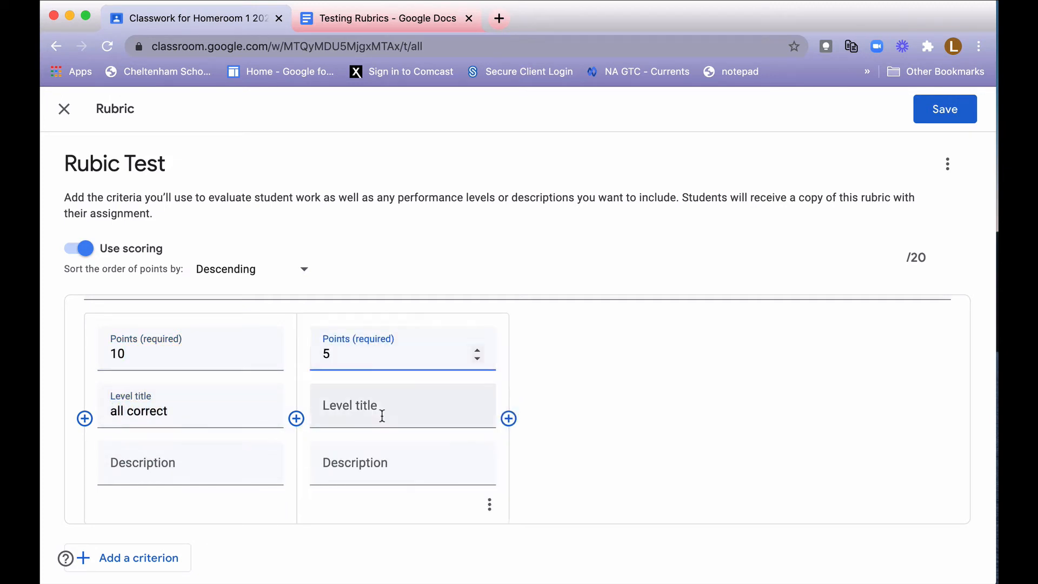
click(382, 416)
text(5-10 mistakes)
Add a third level to the Spelling criterion worth 0 points, titled "11 or more mistakes".
click(512, 421)
text(0)
key(Tab)
text(10)
key(BackSpace)
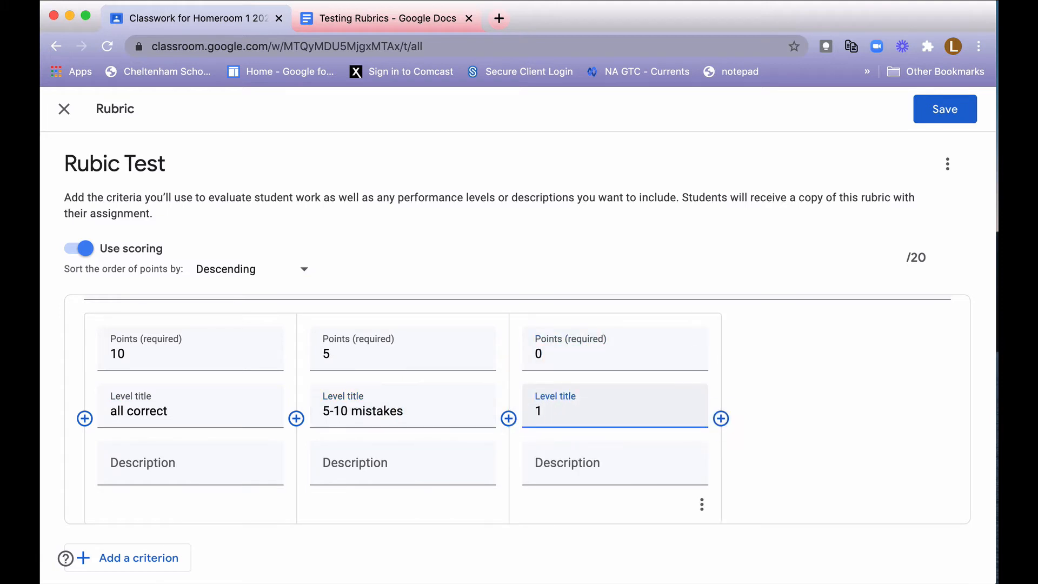
text(1 or more mistakes)
Save the completed rubric and assign the Rubic Test assignment to all students in the class.
scroll(478, 417, down, 1)
click(945, 118)
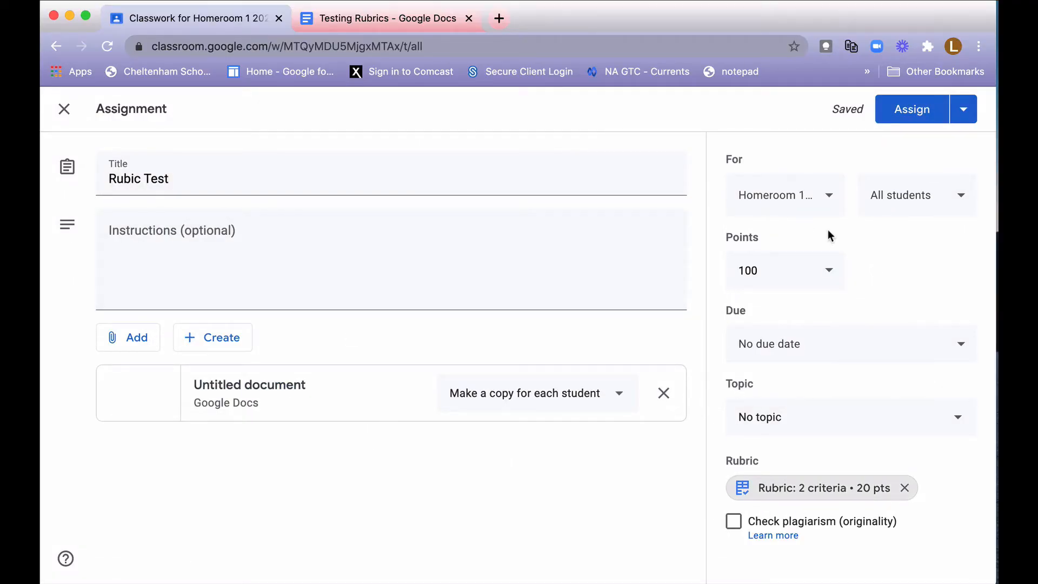
click(893, 117)
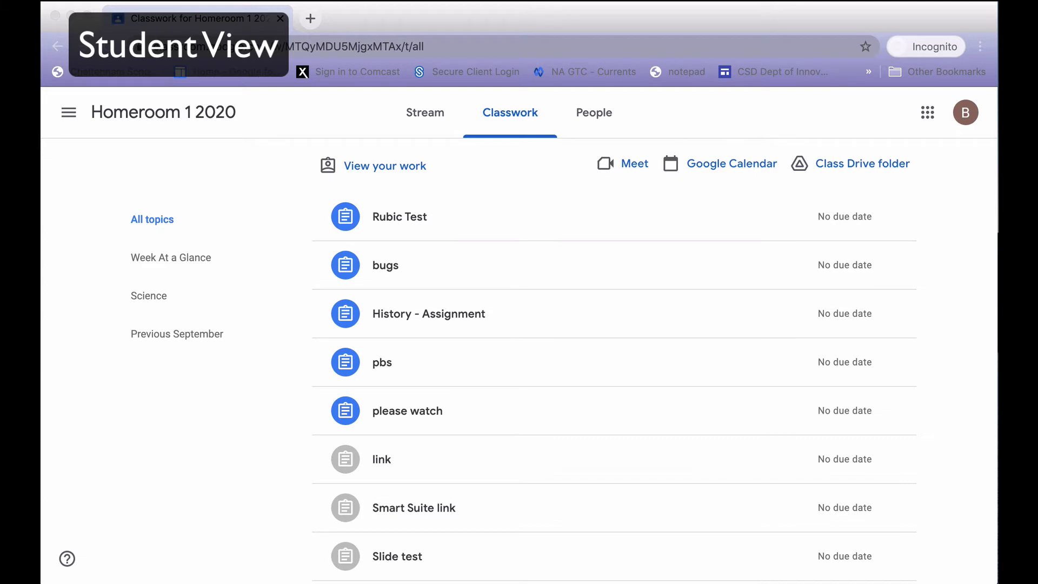
Open the full Rubic Test assignment as the student and open the attached Testing Rubrics document.
click(390, 215)
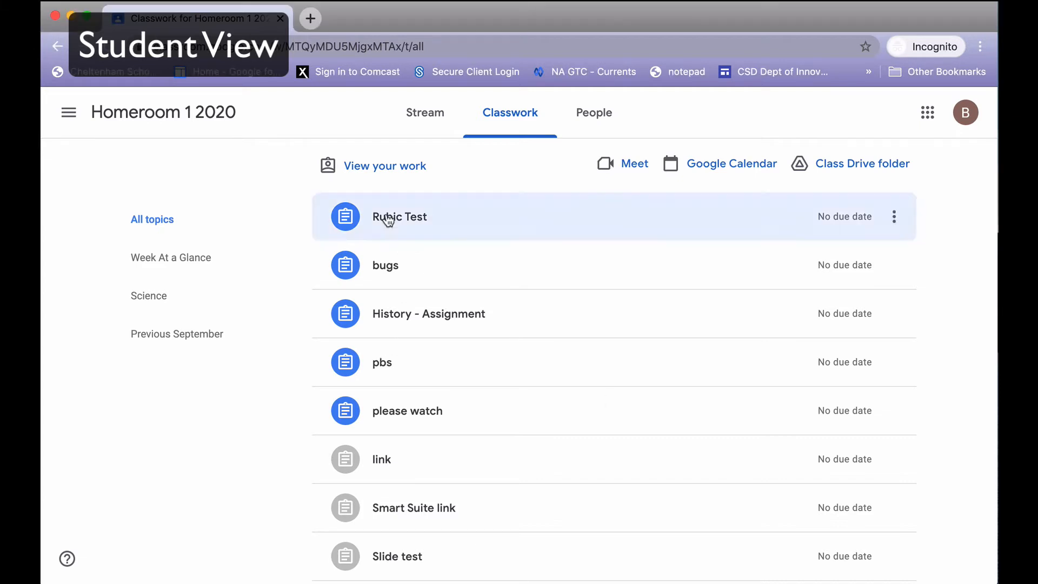
click(388, 218)
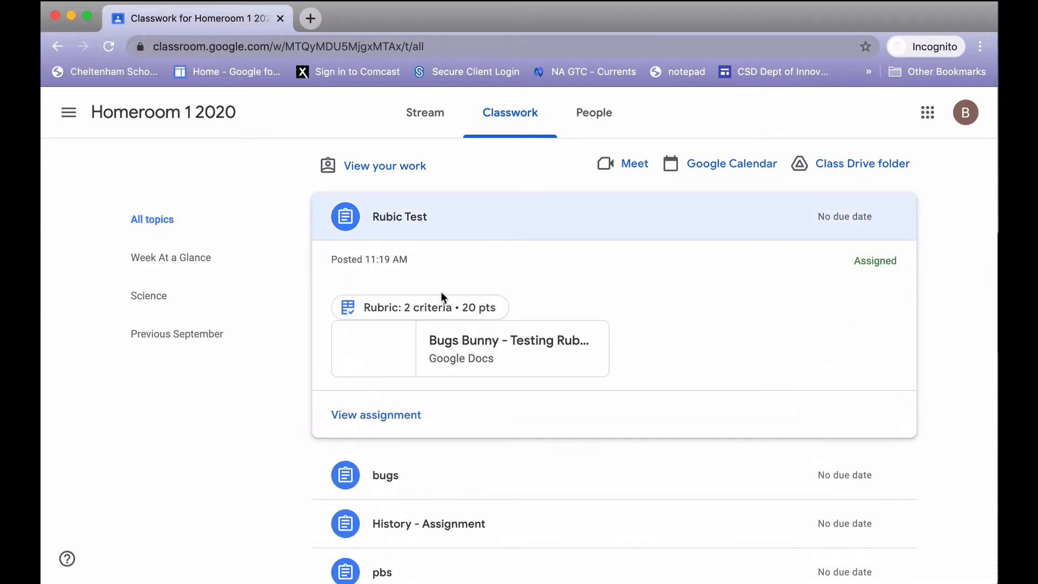
click(386, 416)
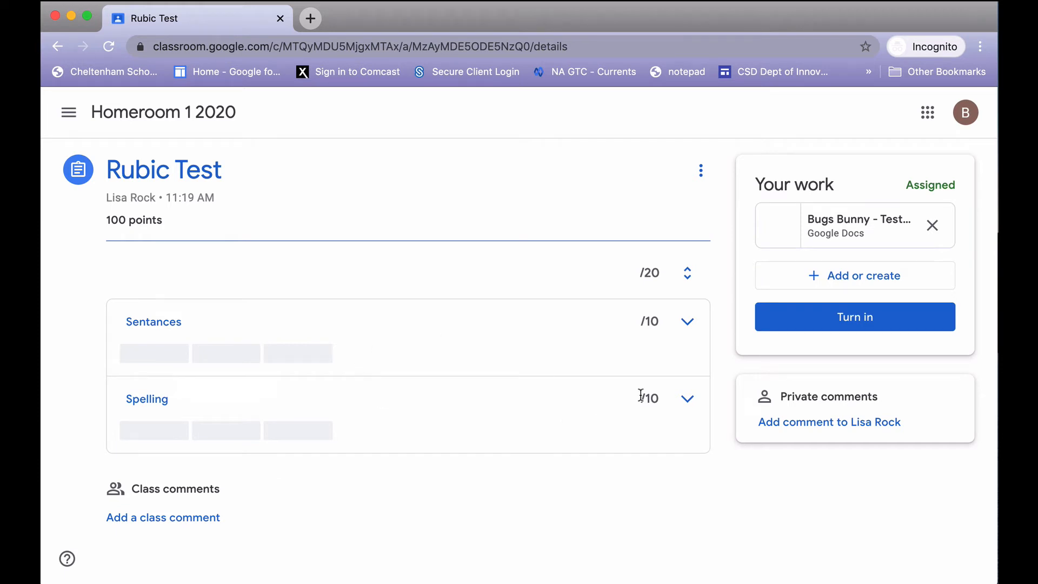
click(835, 235)
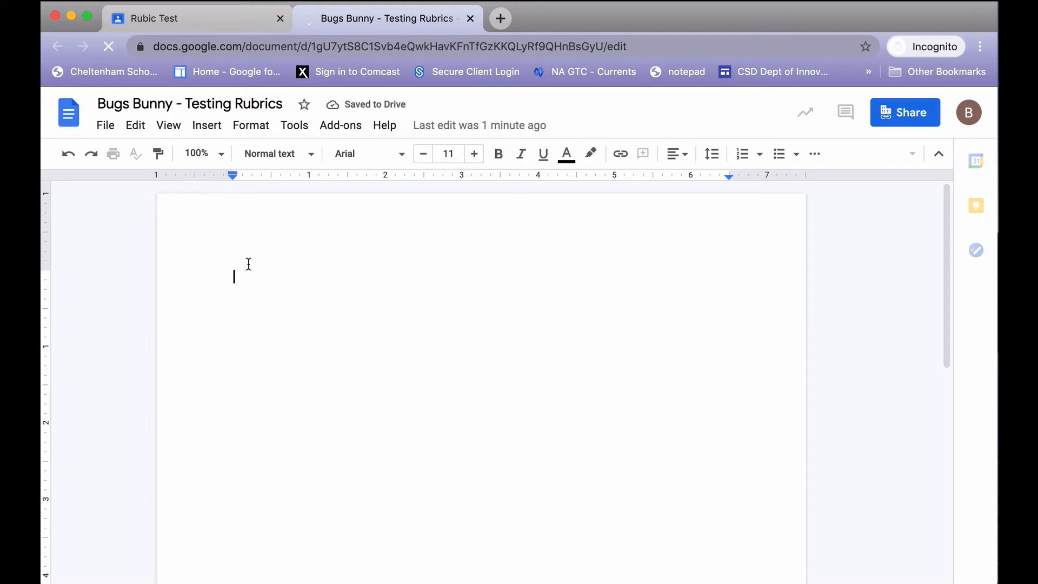
Enter the text "Type in a few sentences. How are you today." in the document.
text(Type )
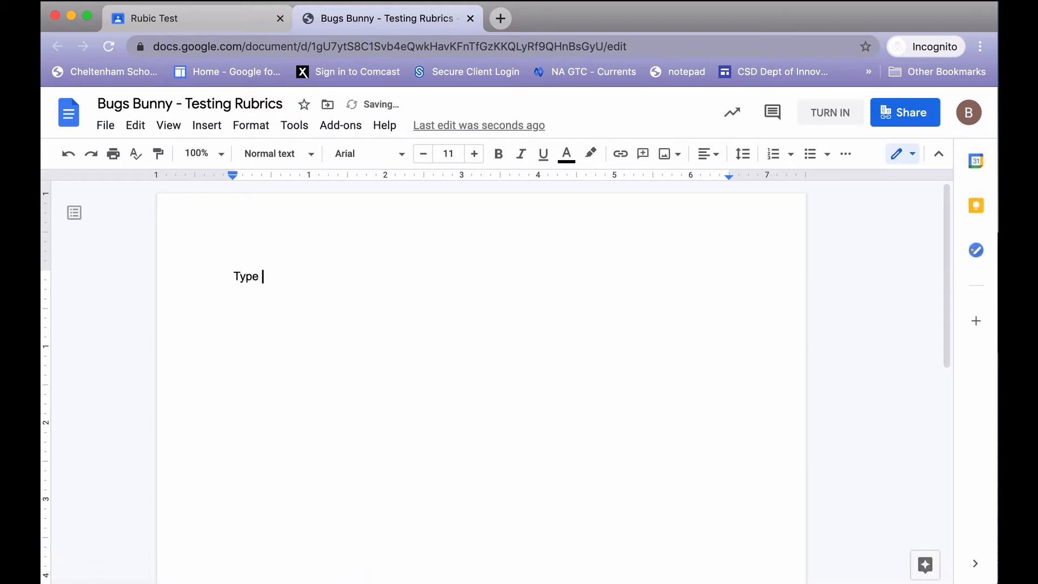
text(in a few sentances)
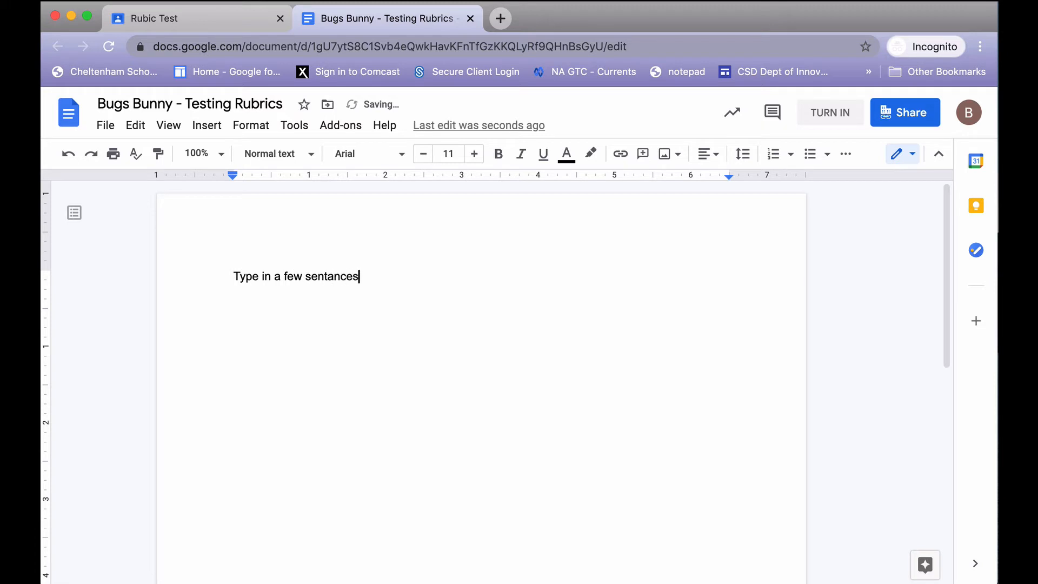
key(BackSpace)
key(BackSpace)
key(BackSpace)
key(BackSpace)
key(BackSpace)
text(ences. How are you today.)
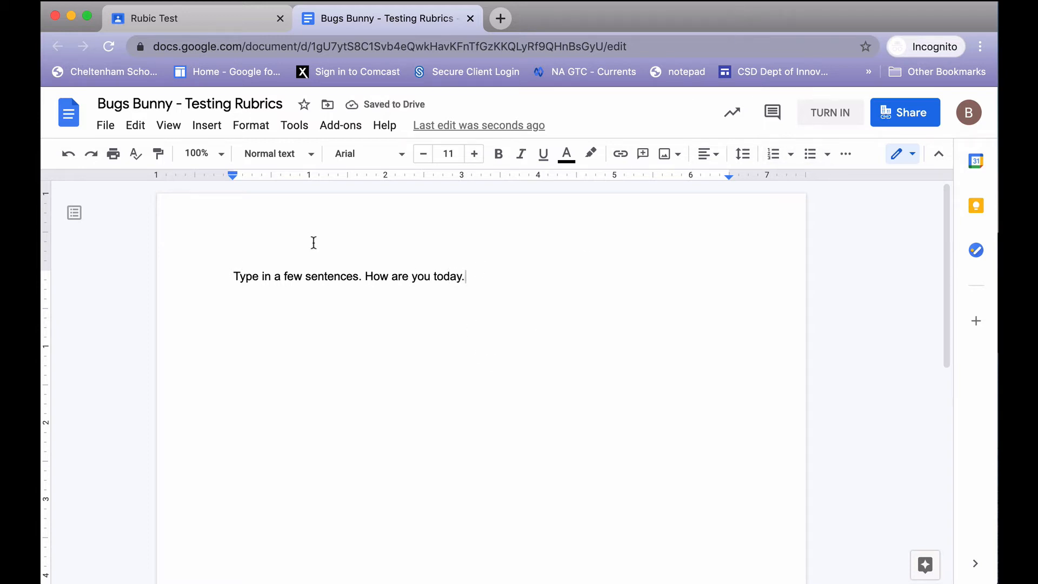
Turn in the Testing Rubrics document for the Rubic Test assignment and confirm the submission.
click(816, 116)
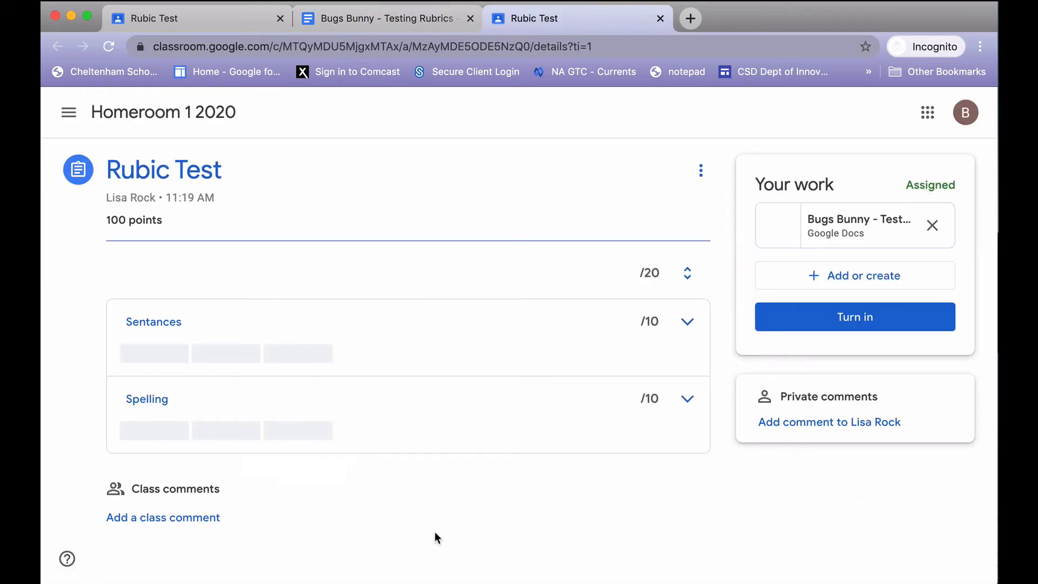
click(842, 322)
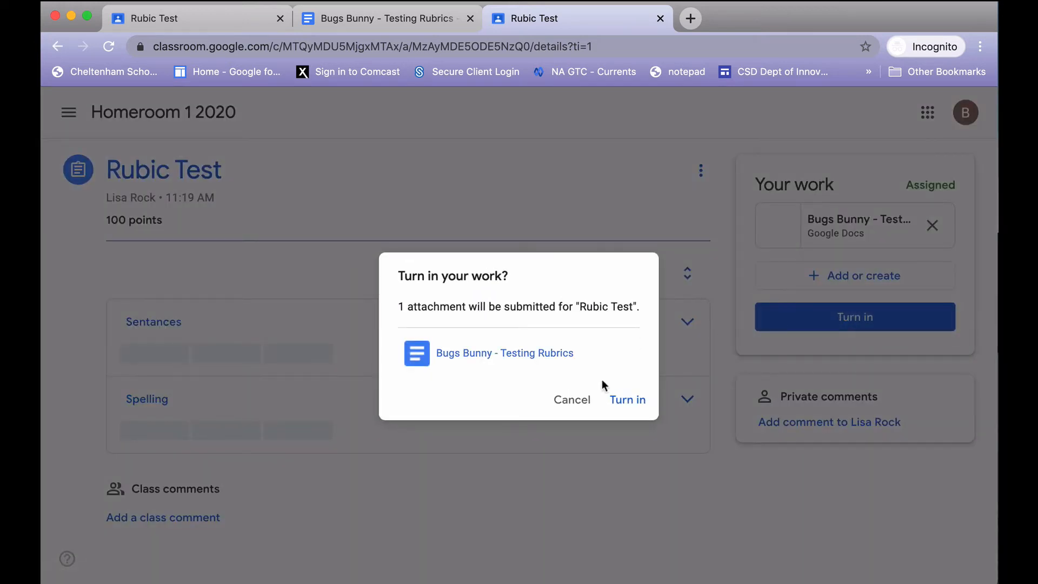
click(629, 401)
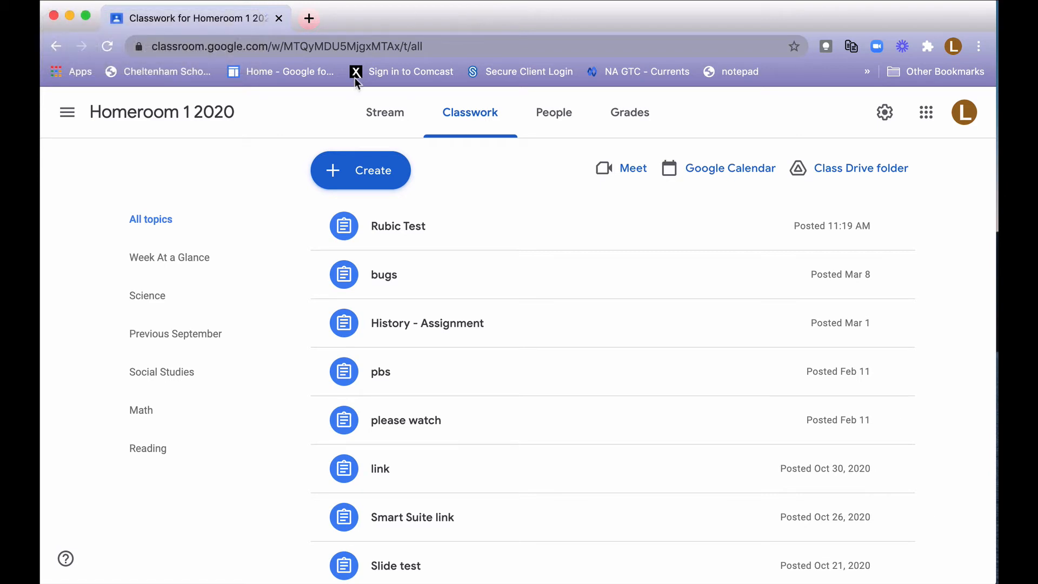
Switch to the teacher's classwork, view the Rubic Test assignment and open the turned-in student document for grading.
click(402, 231)
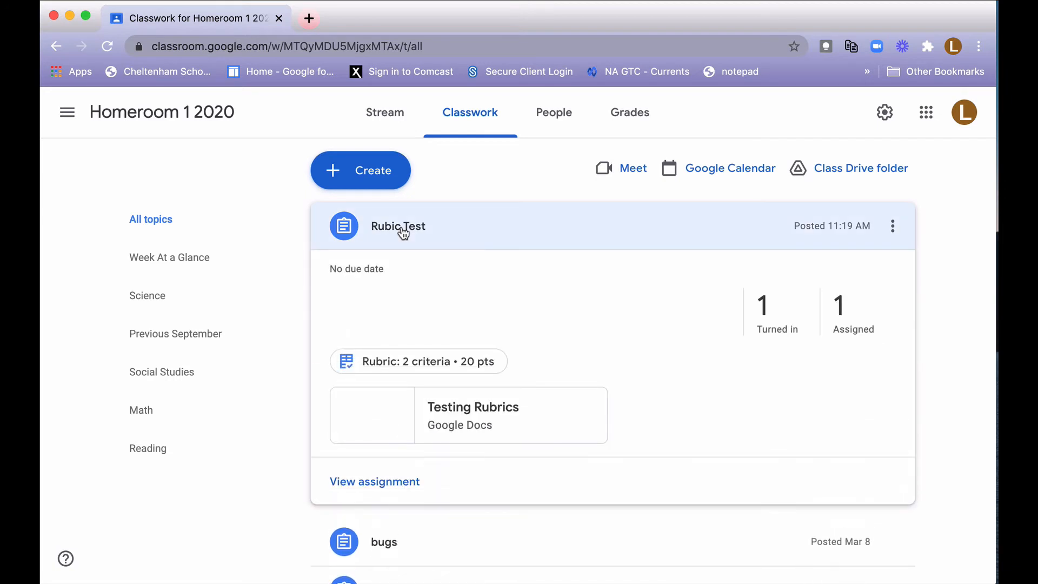
click(374, 482)
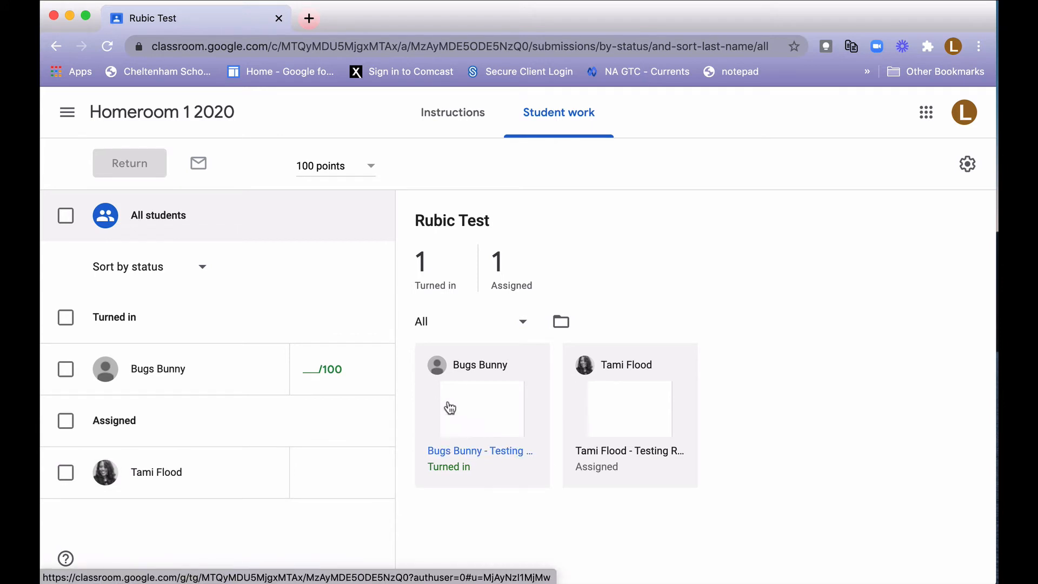
click(481, 451)
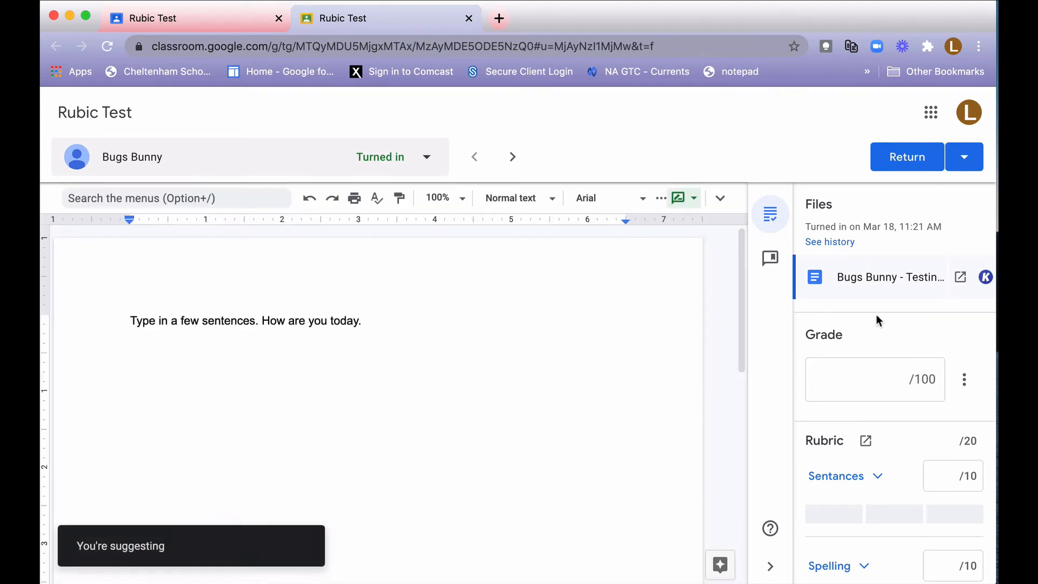
Score the submission's Sentances criterion with the "at least 5 correct" level worth 5 points.
scroll(877, 319, down, 3)
scroll(876, 319, down, 3)
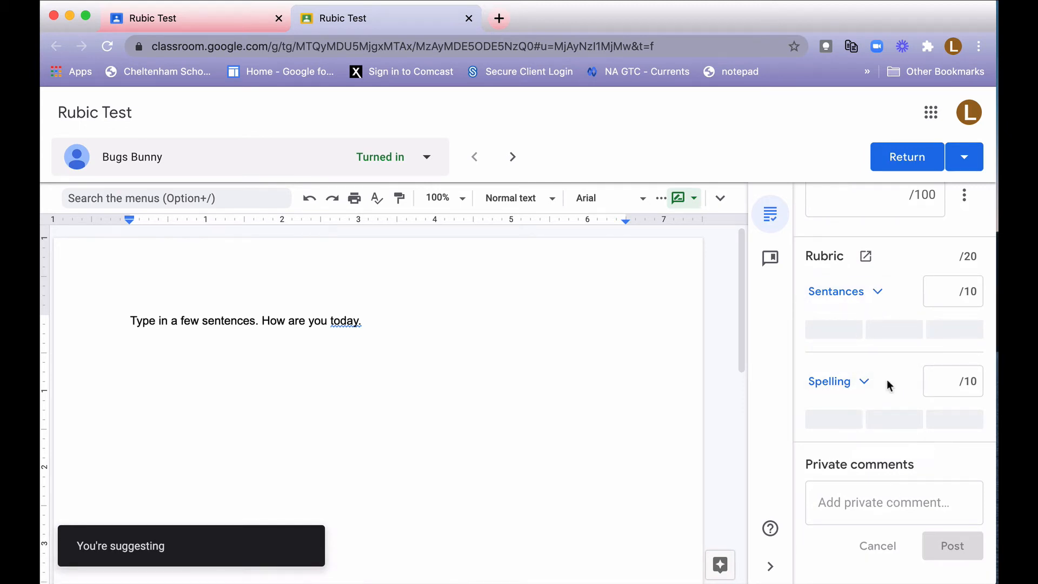
scroll(881, 432, up, 2)
scroll(880, 456, up, 5)
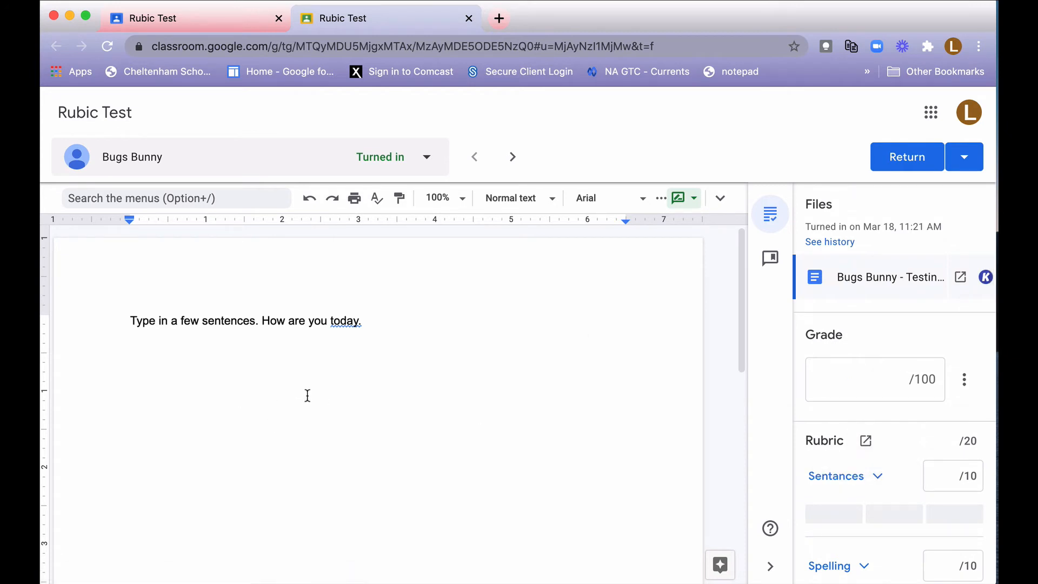
scroll(908, 350, down, 3)
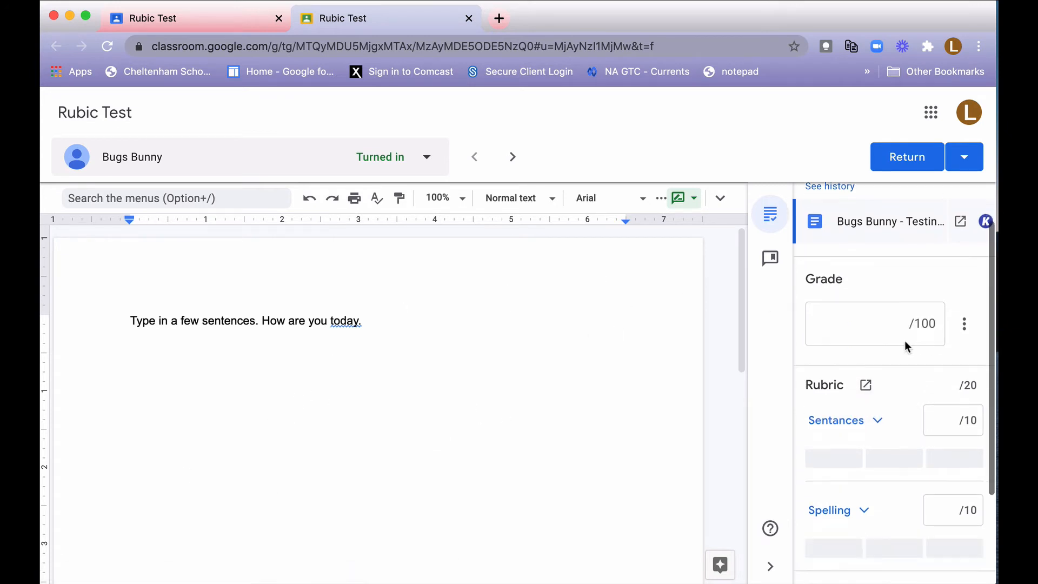
scroll(795, 435, down, 1)
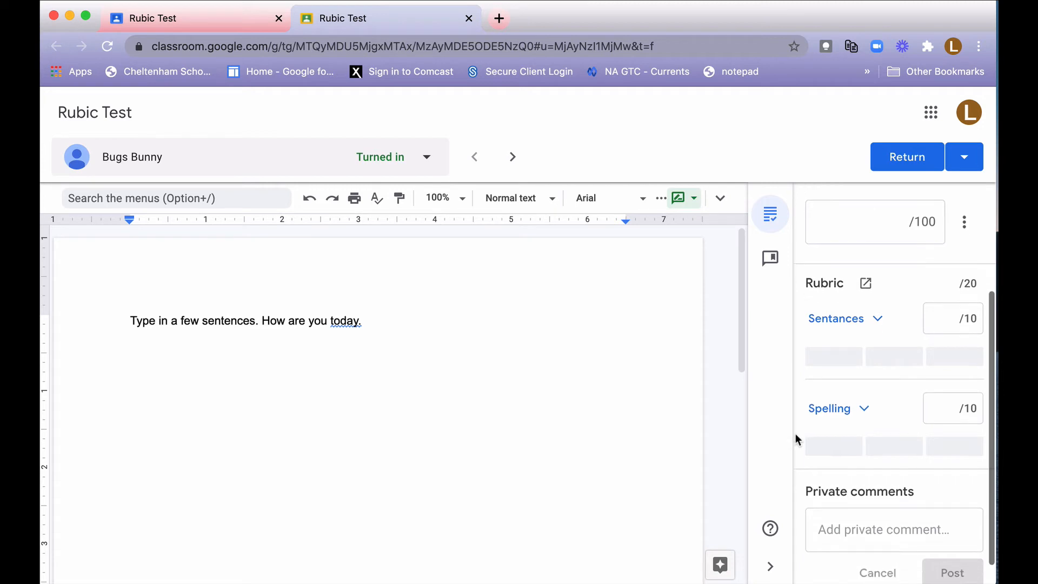
click(878, 292)
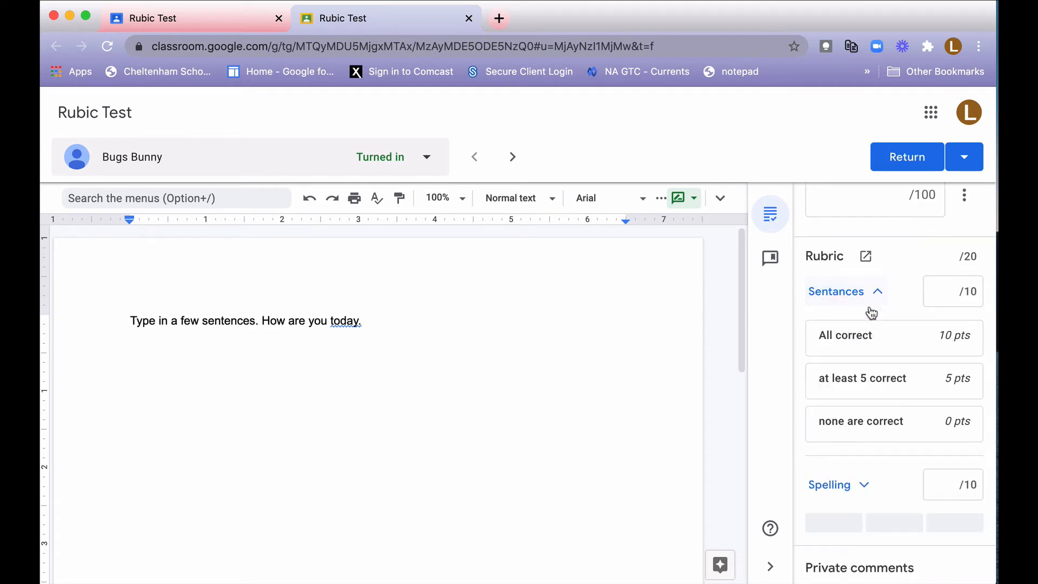
click(868, 385)
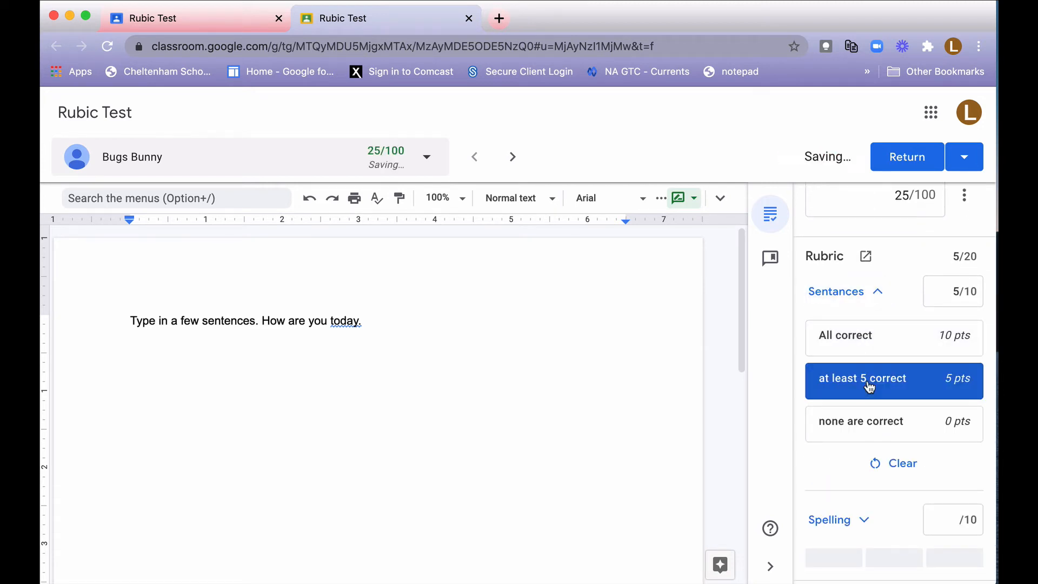
double_click(869, 384)
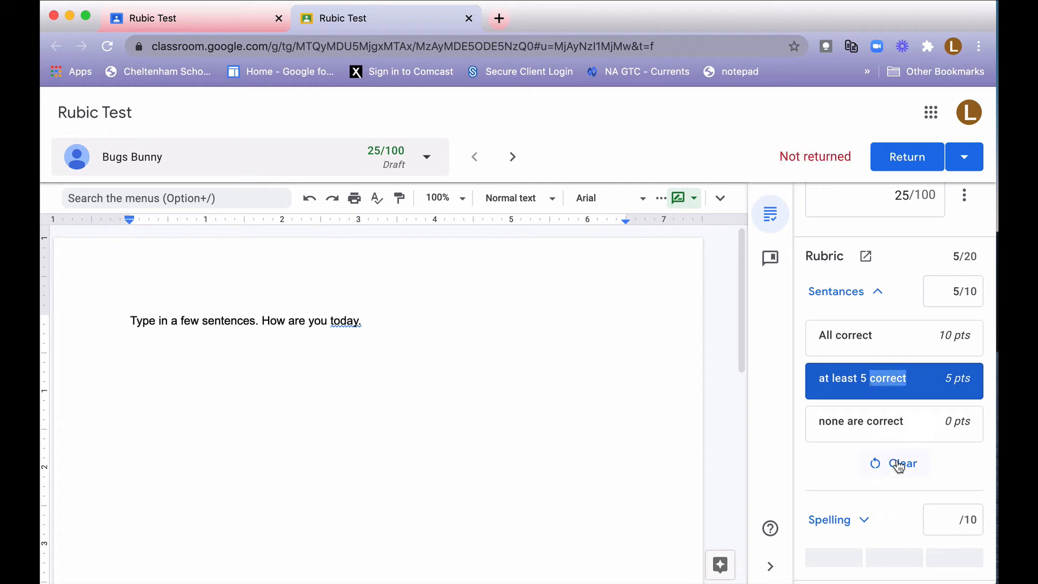
Score the submission's Spelling criterion with the "all correct" level worth 10 points.
click(864, 522)
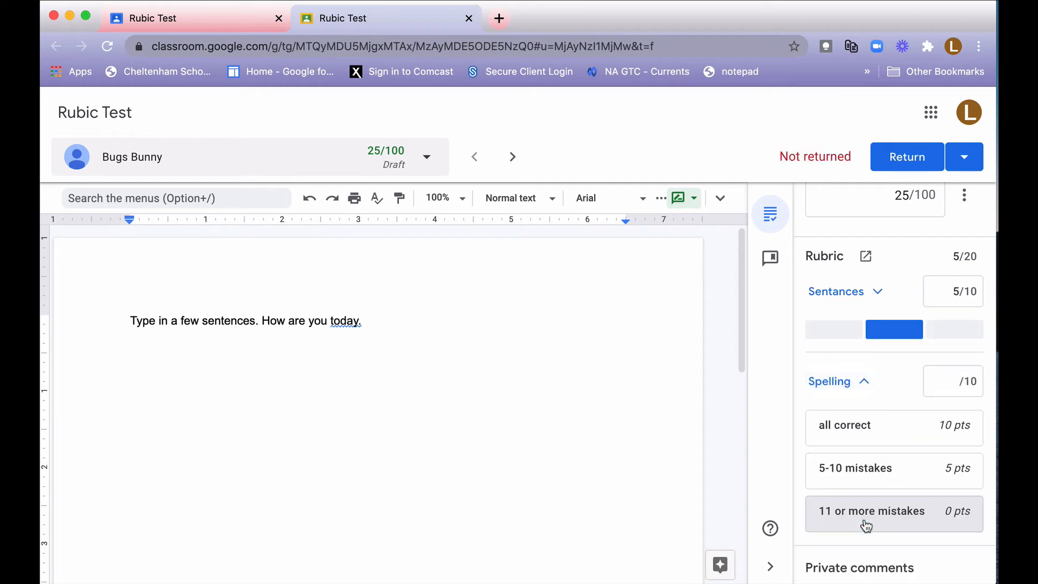
scroll(866, 524, down, 1)
click(853, 413)
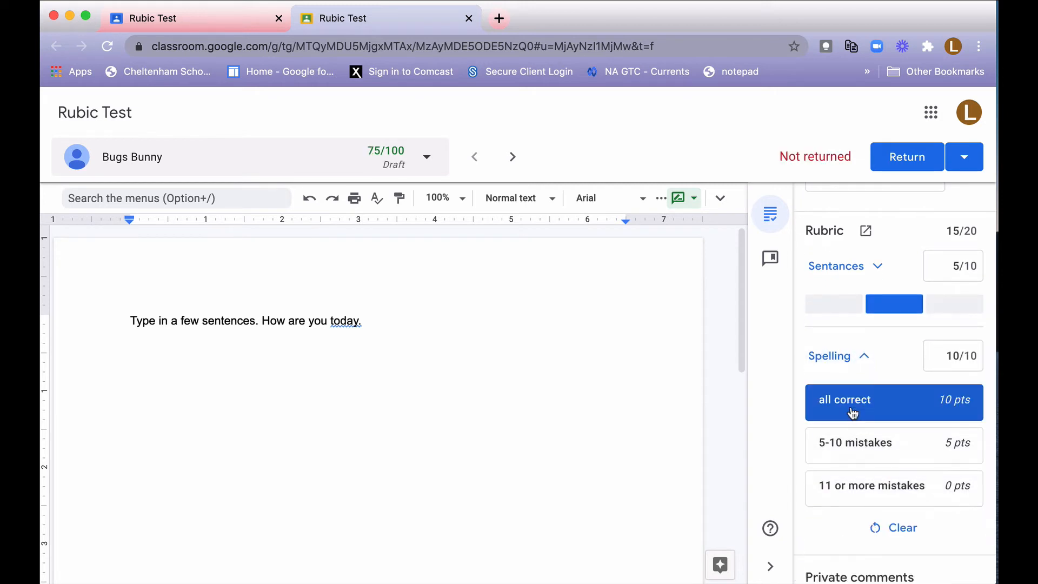
Review the overall grade and rubric scores, and return the graded work to the student.
scroll(883, 499, up, 3)
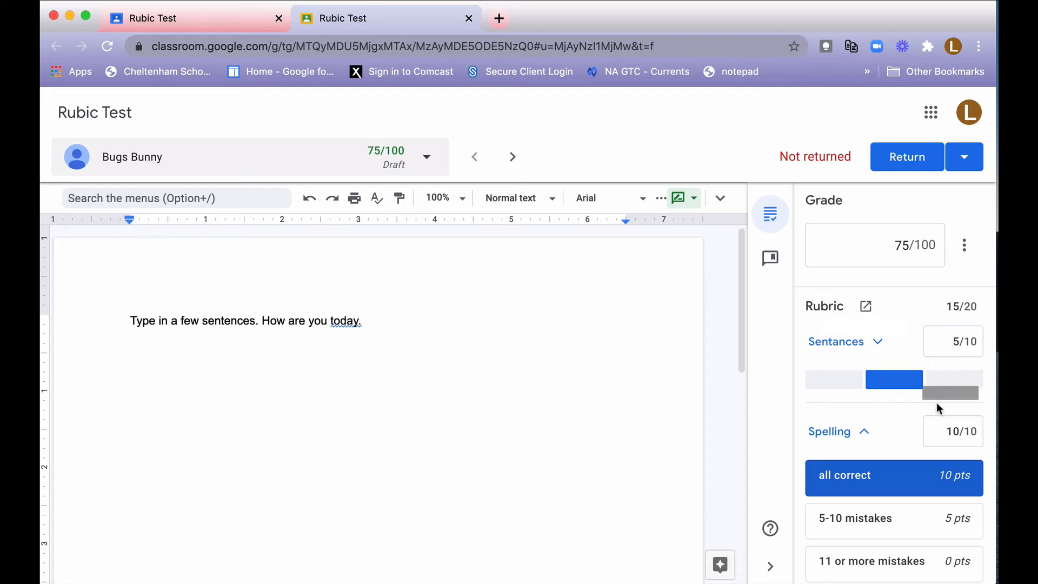
scroll(937, 407, up, 5)
scroll(937, 407, down, 5)
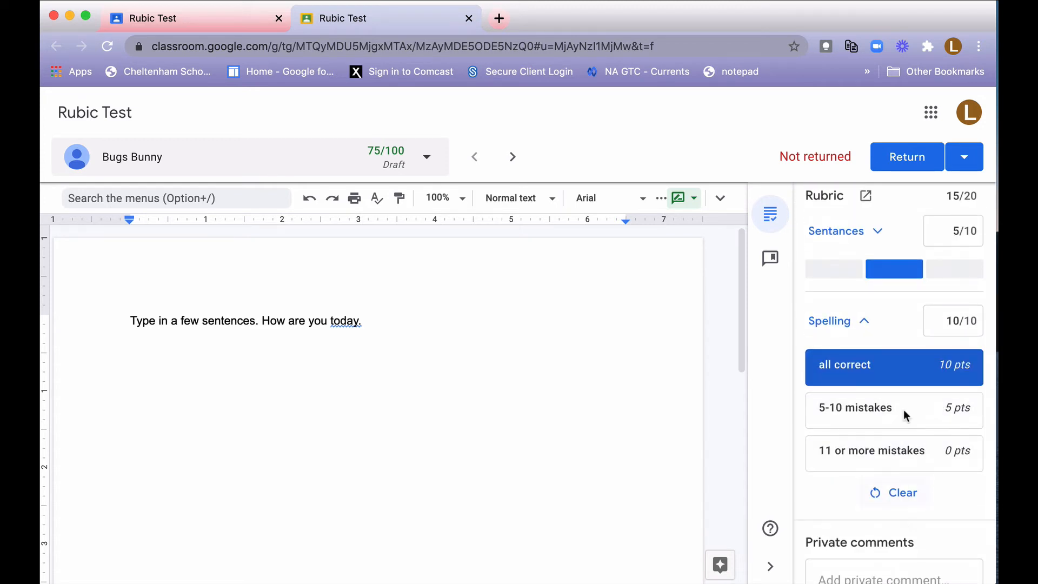
scroll(922, 449, down, 2)
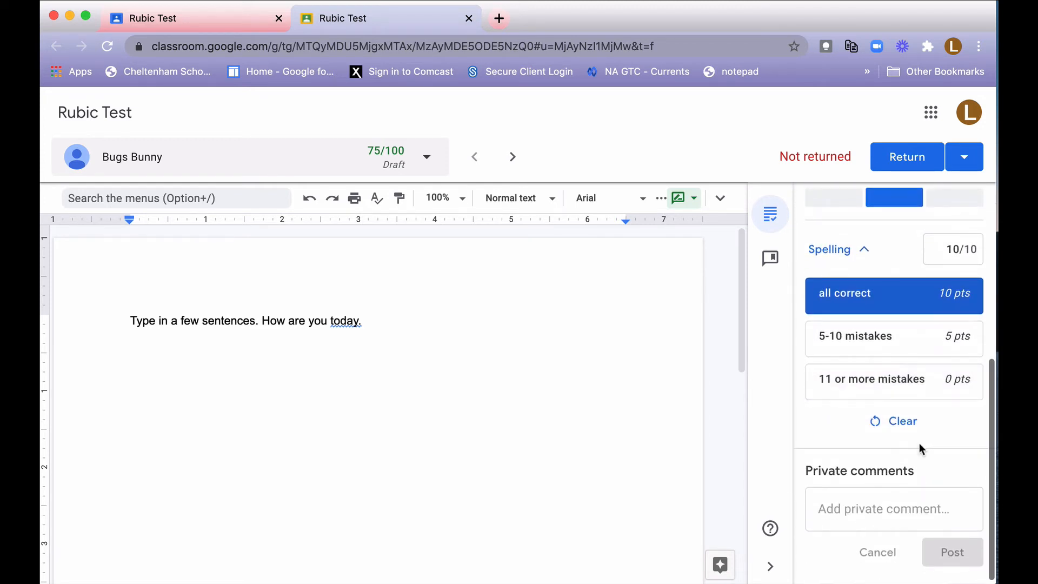
scroll(922, 449, up, 6)
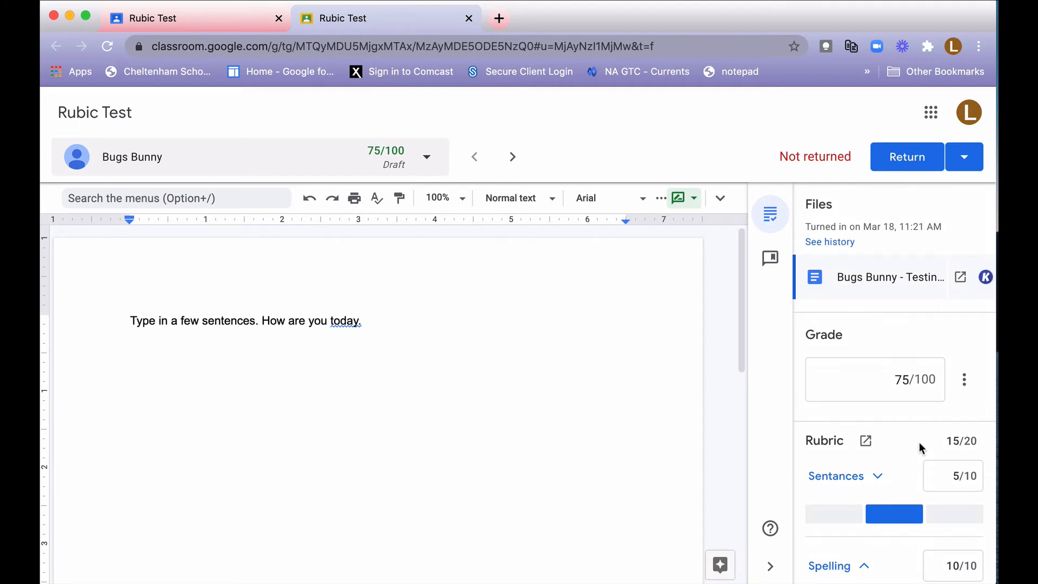
click(913, 168)
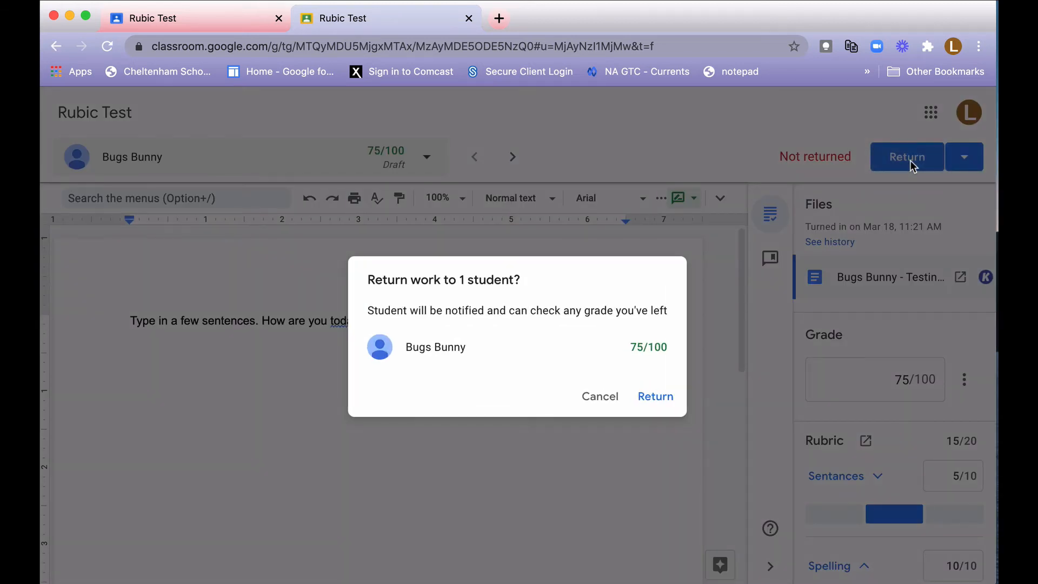
click(651, 402)
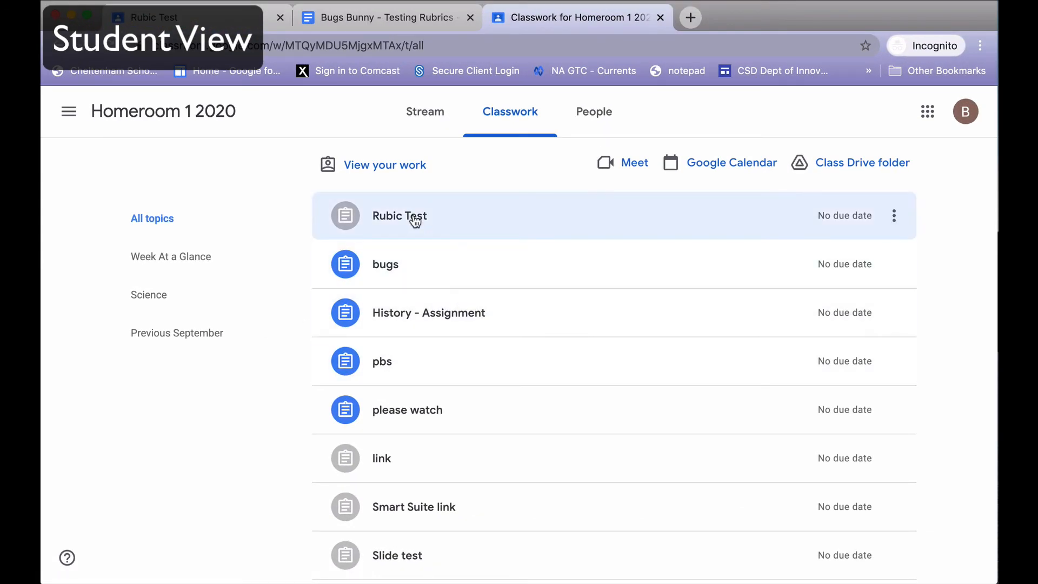
View the graded Rubic Test assignment from the student's classwork.
click(415, 221)
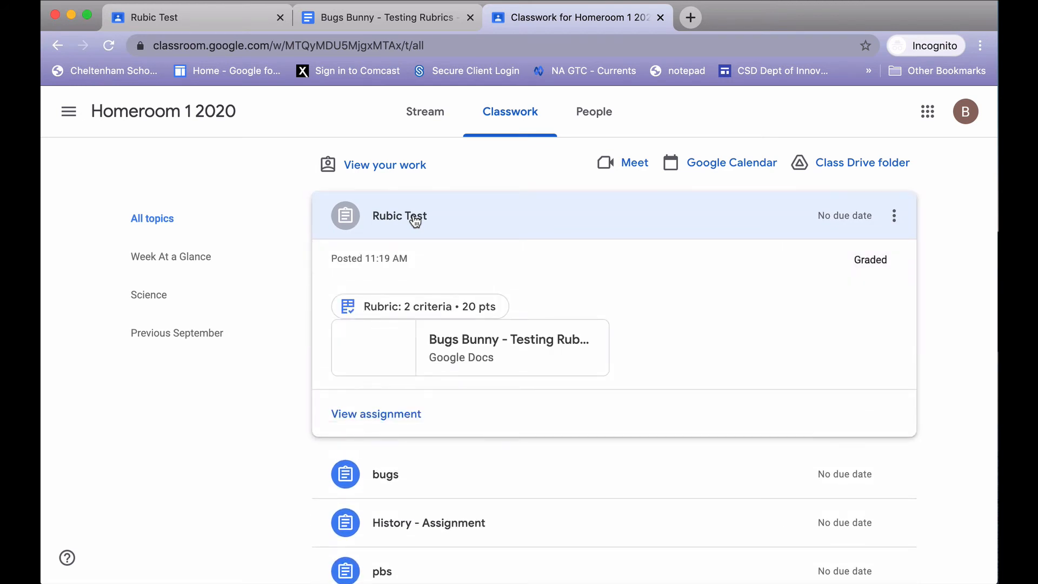
click(399, 415)
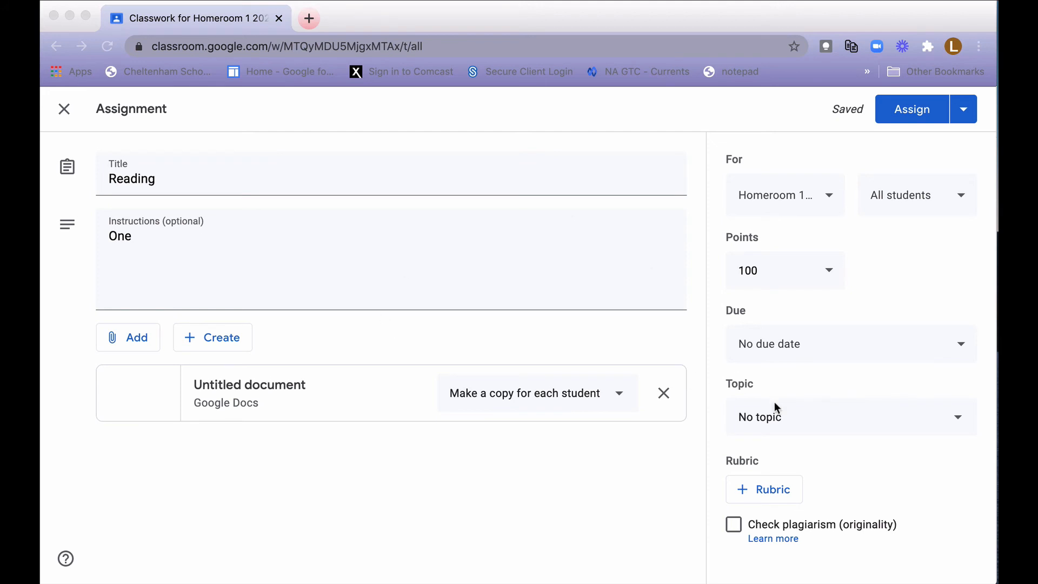
Choose to reuse a rubric for the teacher's Reading assignment and select the Rubic Test rubric.
click(746, 494)
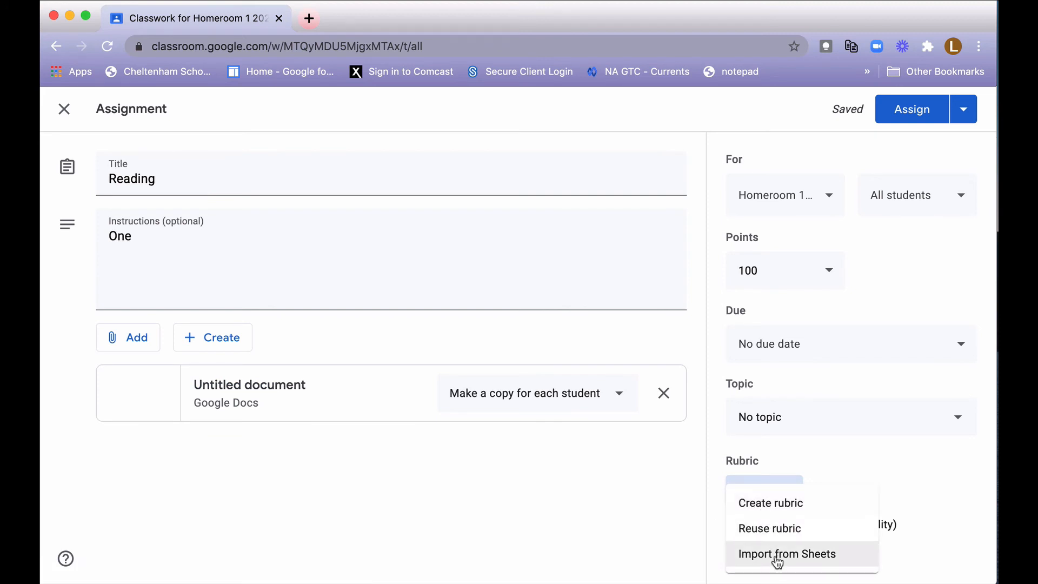
click(768, 532)
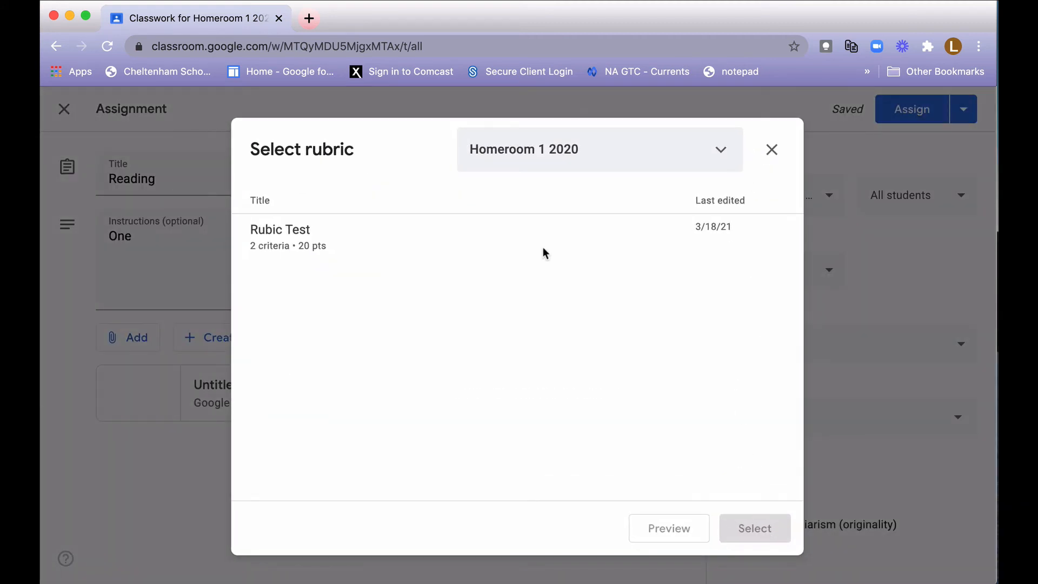
click(313, 243)
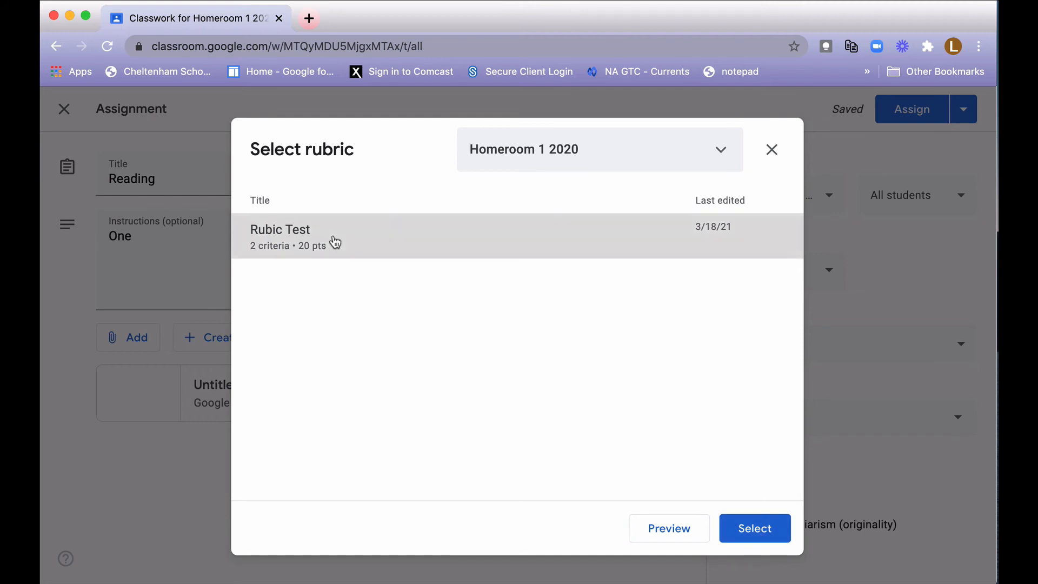
Switch the rubric source class to Rubics- Grade 3 and attach "Rubric for English Test 1" to the Reading assignment.
click(722, 153)
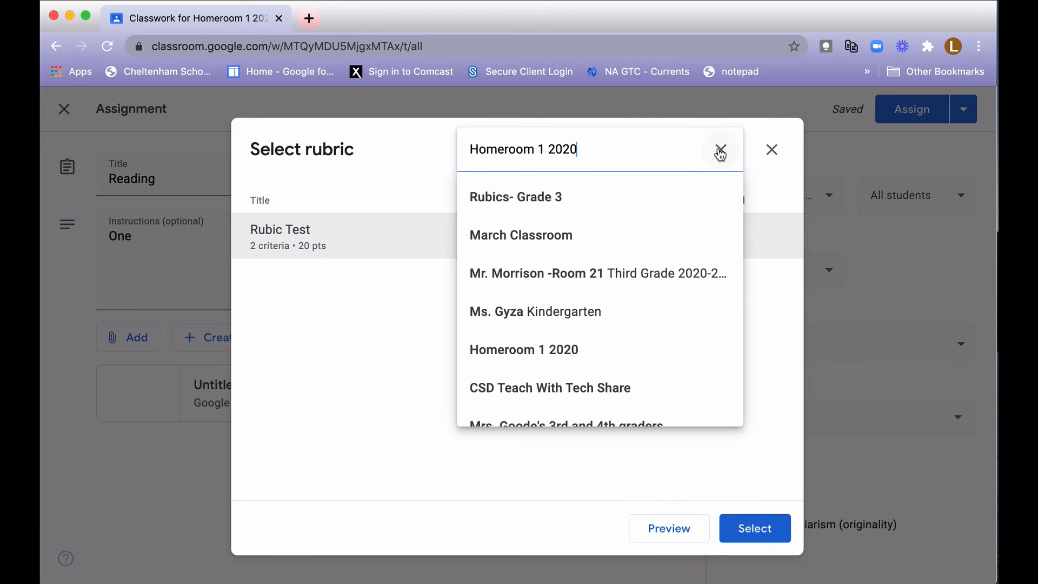
click(528, 204)
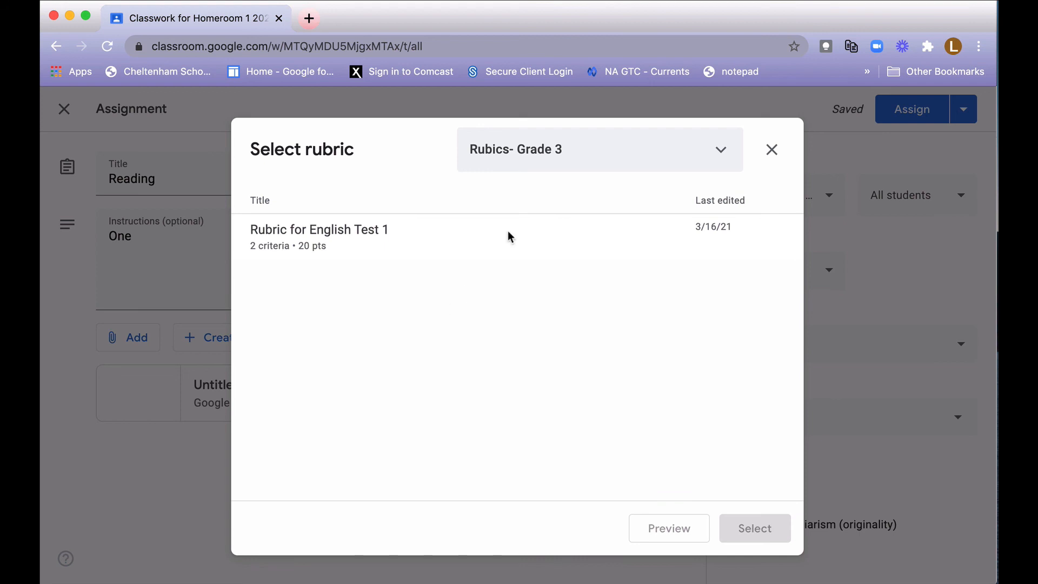
click(683, 142)
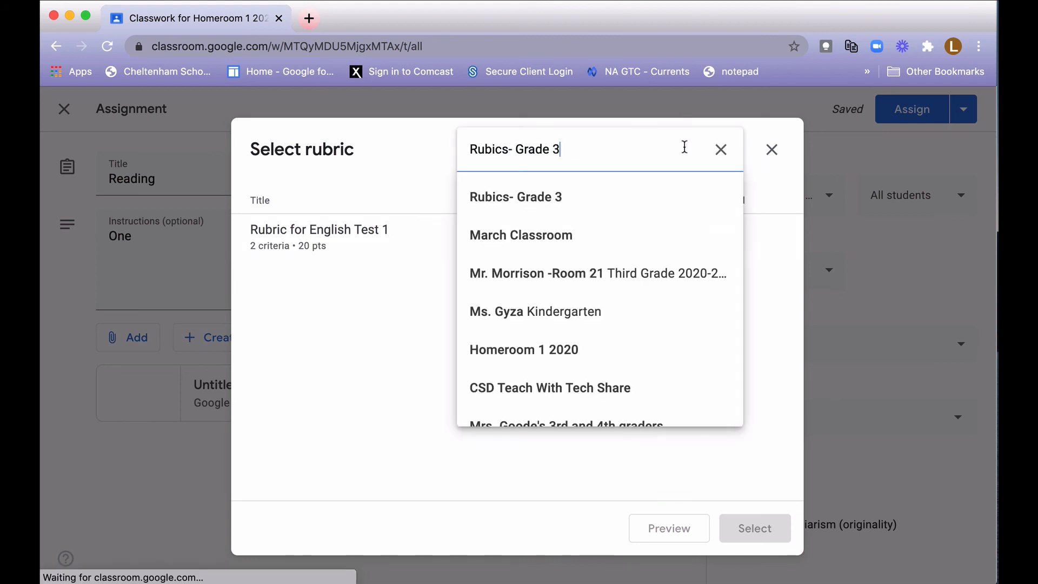
click(598, 199)
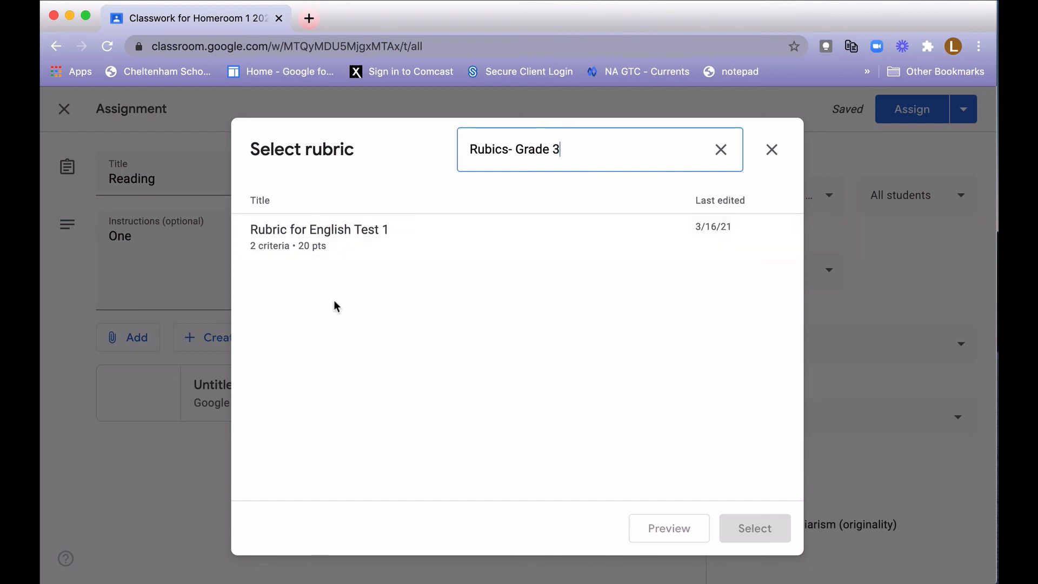
click(332, 253)
click(770, 530)
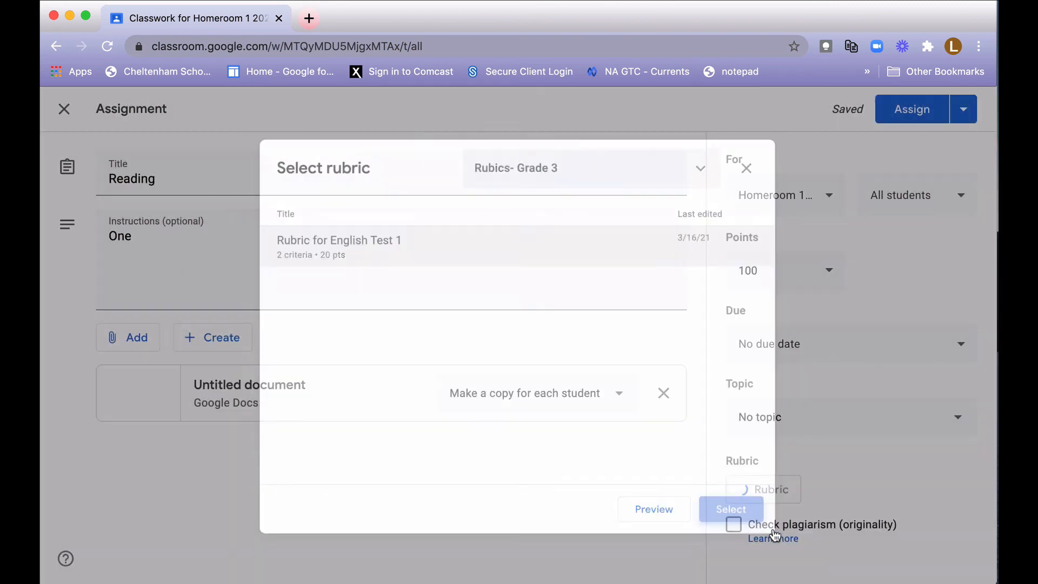